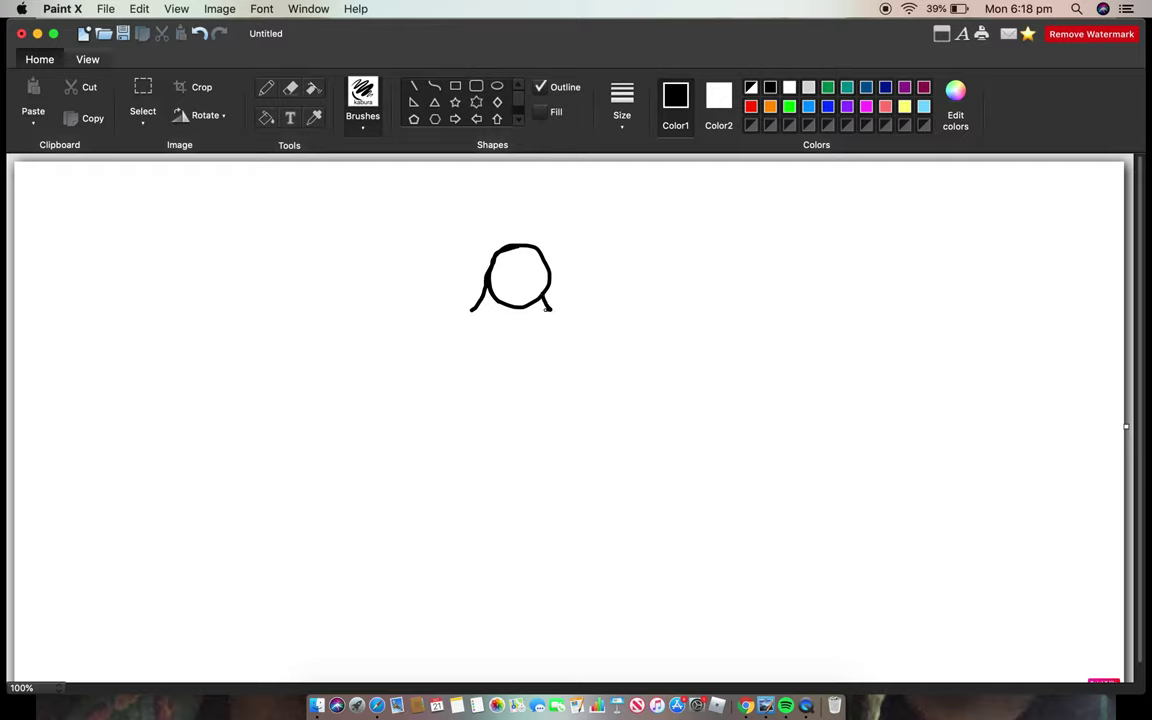
- Close the lower face with jagged cheek fur and a curved jaw, and erase the circle's arc inside the head with a size 9 eraser
{"action": "left_click_drag", "start_coordinate": [547, 309], "coordinate": [542, 320]}
{"action": "left_click_drag", "start_coordinate": [520, 327], "coordinate": [471, 315]}
{"action": "left_click", "coordinate": [261, 121]}
{"action": "left_click", "coordinate": [290, 88]}
{"action": "left_click", "coordinate": [622, 100]}
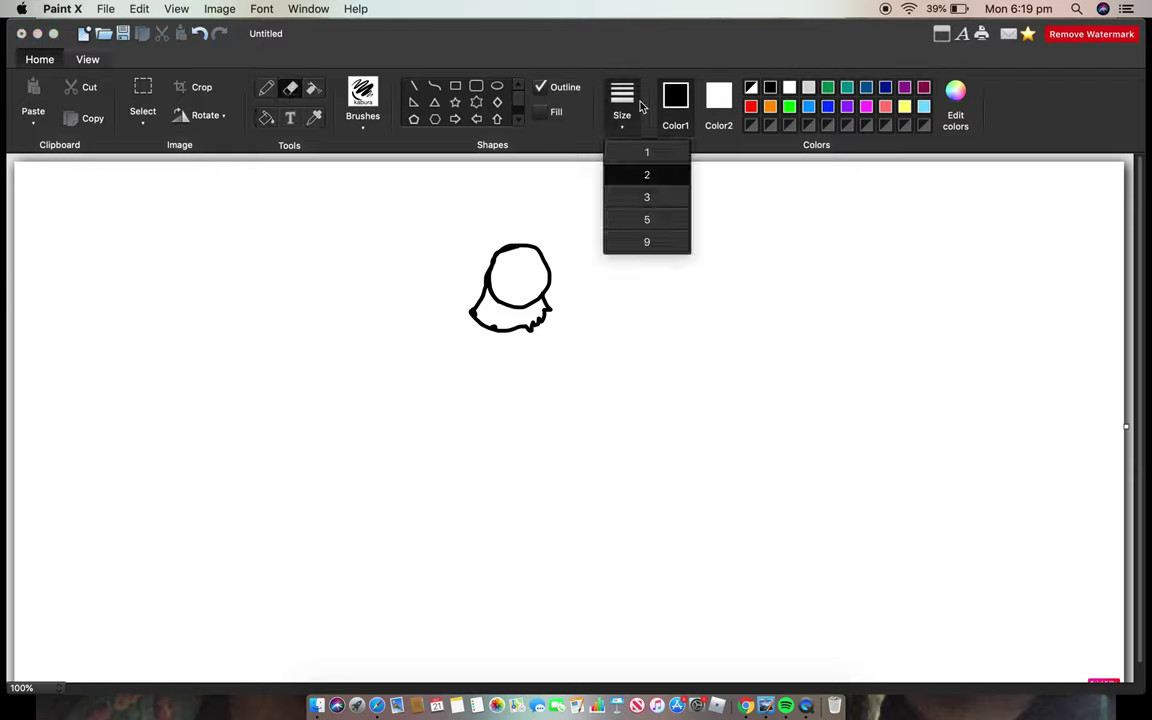
{"action": "left_click", "coordinate": [646, 243]}
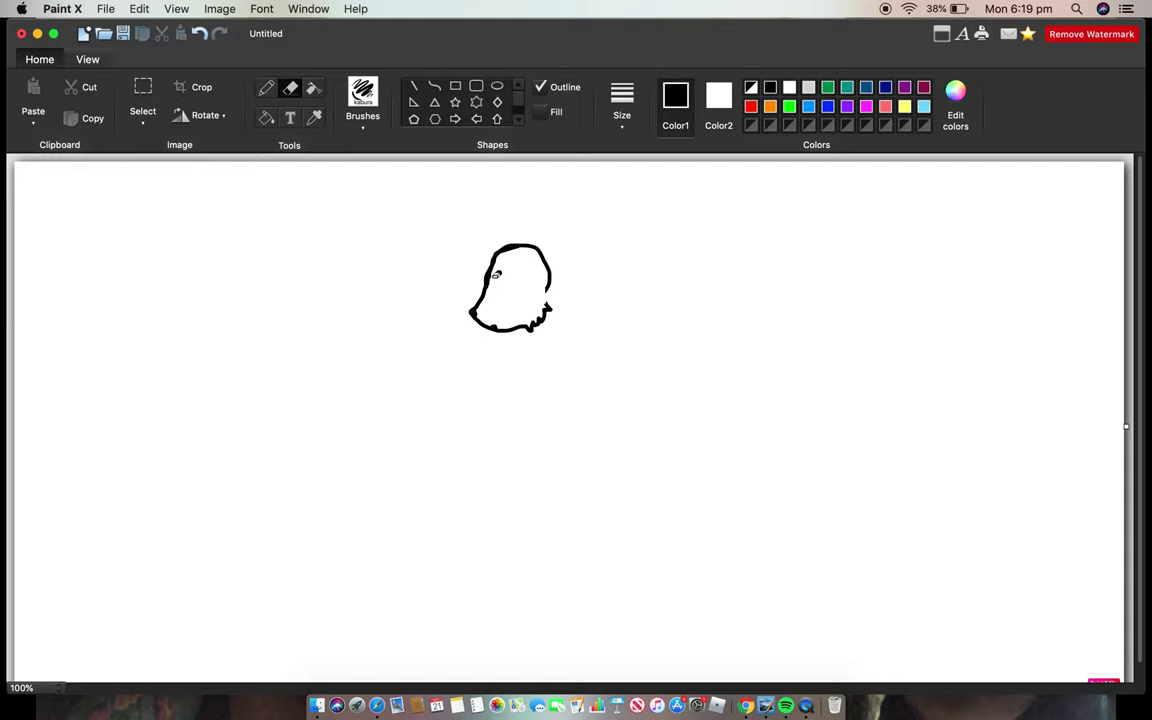
- Draw two tall pointed ears on top of the head with the size 2 brush in black
{"action": "left_click", "coordinate": [365, 92]}
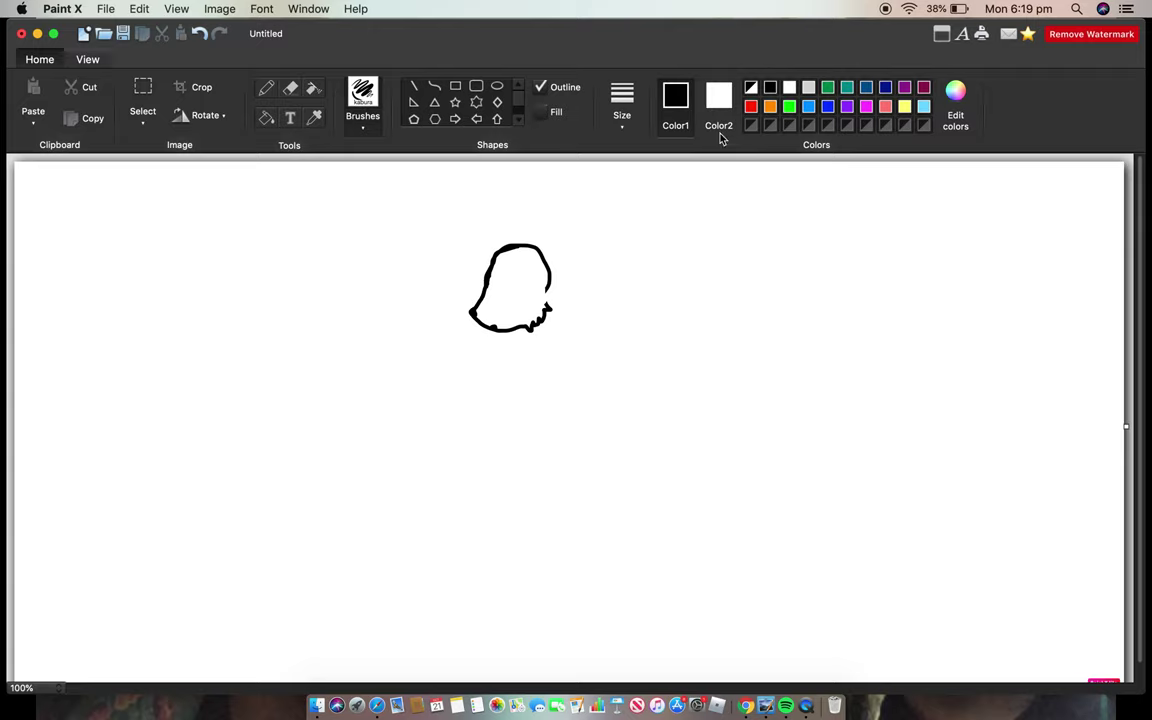
{"action": "left_click", "coordinate": [638, 115]}
{"action": "left_click", "coordinate": [643, 178]}
{"action": "left_click_drag", "start_coordinate": [510, 264], "coordinate": [527, 207]}
{"action": "mouse_move", "coordinate": [527, 207]}
{"action": "left_mouse_down"}
{"action": "mouse_move", "coordinate": [554, 245]}
{"action": "mouse_move", "coordinate": [551, 289]}
{"action": "left_mouse_up"}
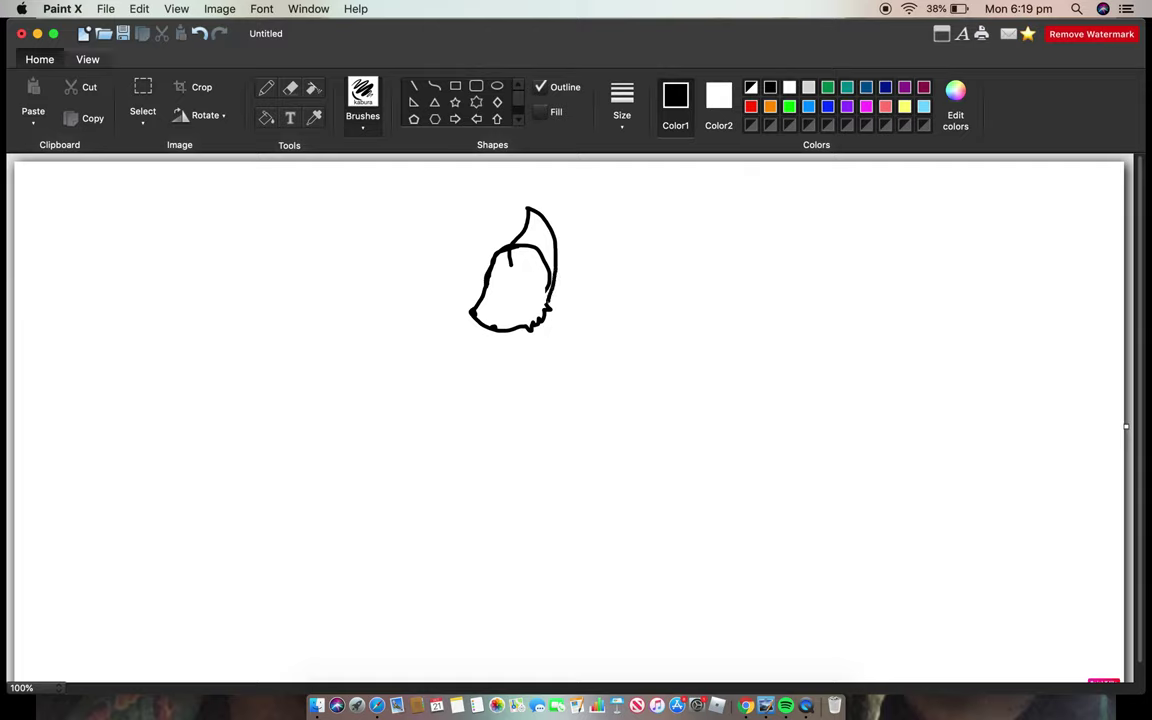
{"action": "mouse_move", "coordinate": [510, 245]}
{"action": "left_mouse_down"}
{"action": "mouse_move", "coordinate": [482, 217]}
{"action": "mouse_move", "coordinate": [480, 255]}
{"action": "left_mouse_up"}
- Erase the stray line running from the ears into the forehead with a size 9 eraser
{"action": "left_click", "coordinate": [290, 89]}
{"action": "left_click", "coordinate": [627, 100]}
{"action": "left_click", "coordinate": [650, 244]}
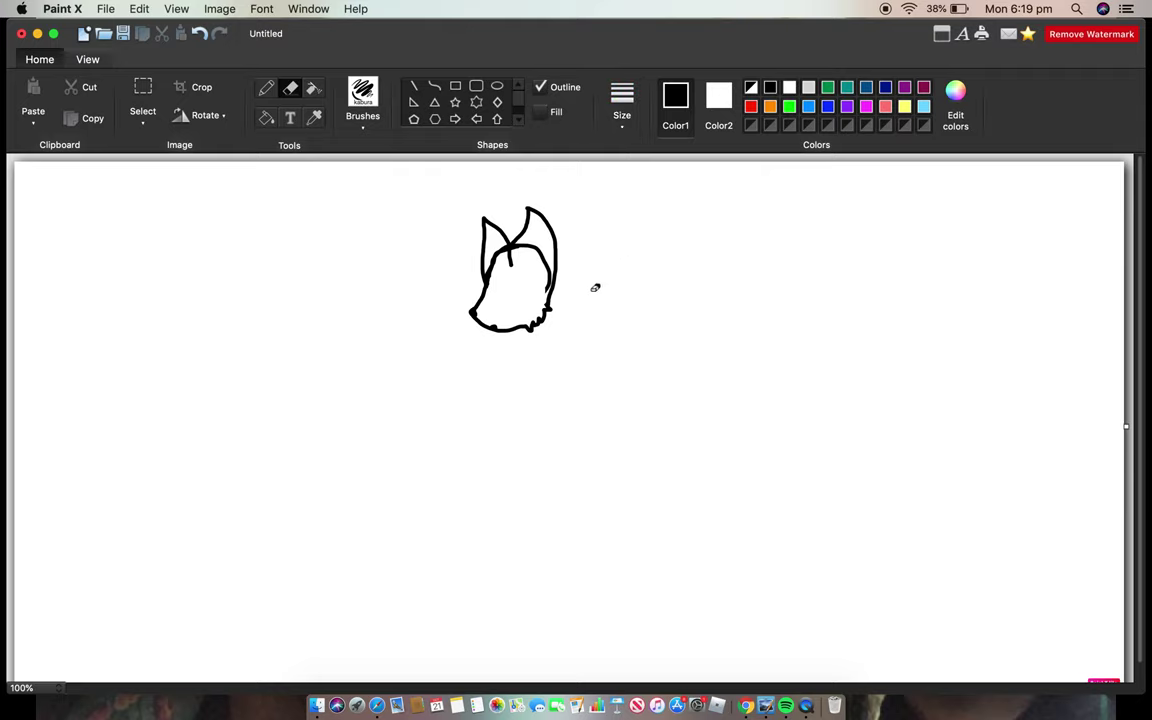
{"action": "left_click_drag", "start_coordinate": [511, 269], "coordinate": [515, 254]}
- Draw the eye on the face and small inner triangles in both ears with the size 2 brush
{"action": "left_click", "coordinate": [624, 105]}
{"action": "left_click", "coordinate": [646, 171]}
{"action": "left_click", "coordinate": [362, 97]}
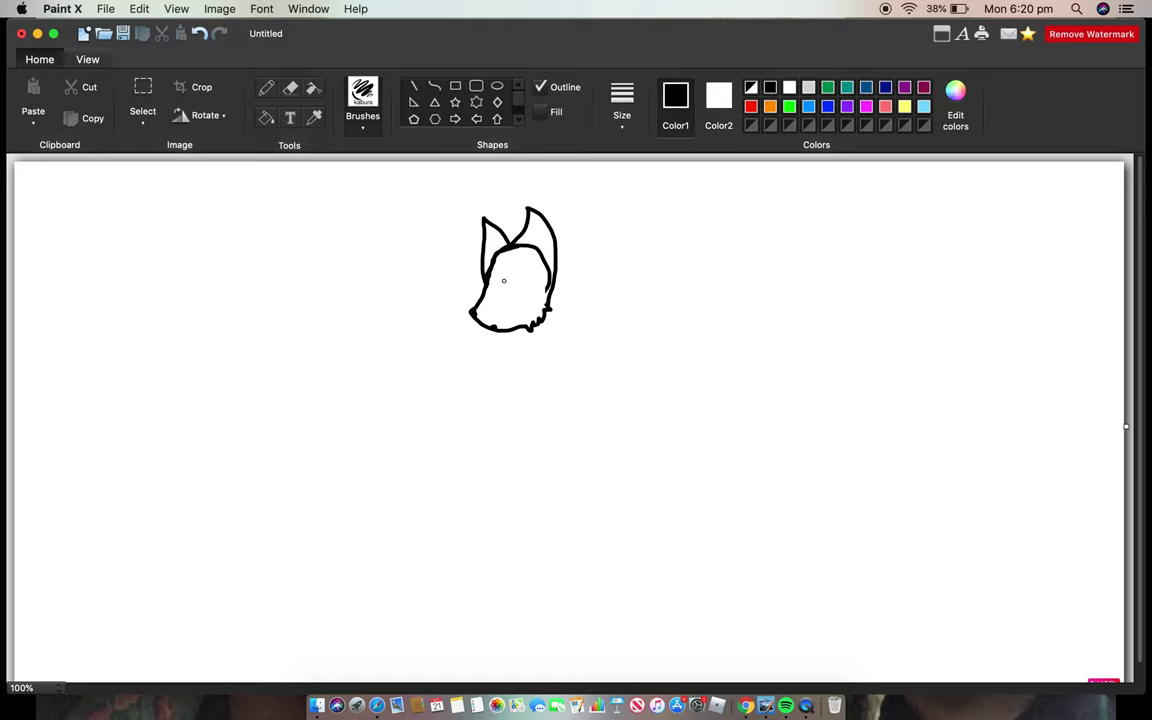
{"action": "left_click_drag", "start_coordinate": [504, 280], "coordinate": [506, 276]}
{"action": "left_click_drag", "start_coordinate": [534, 271], "coordinate": [531, 283]}
{"action": "left_click_drag", "start_coordinate": [507, 279], "coordinate": [509, 290]}
{"action": "left_click_drag", "start_coordinate": [534, 220], "coordinate": [531, 233]}
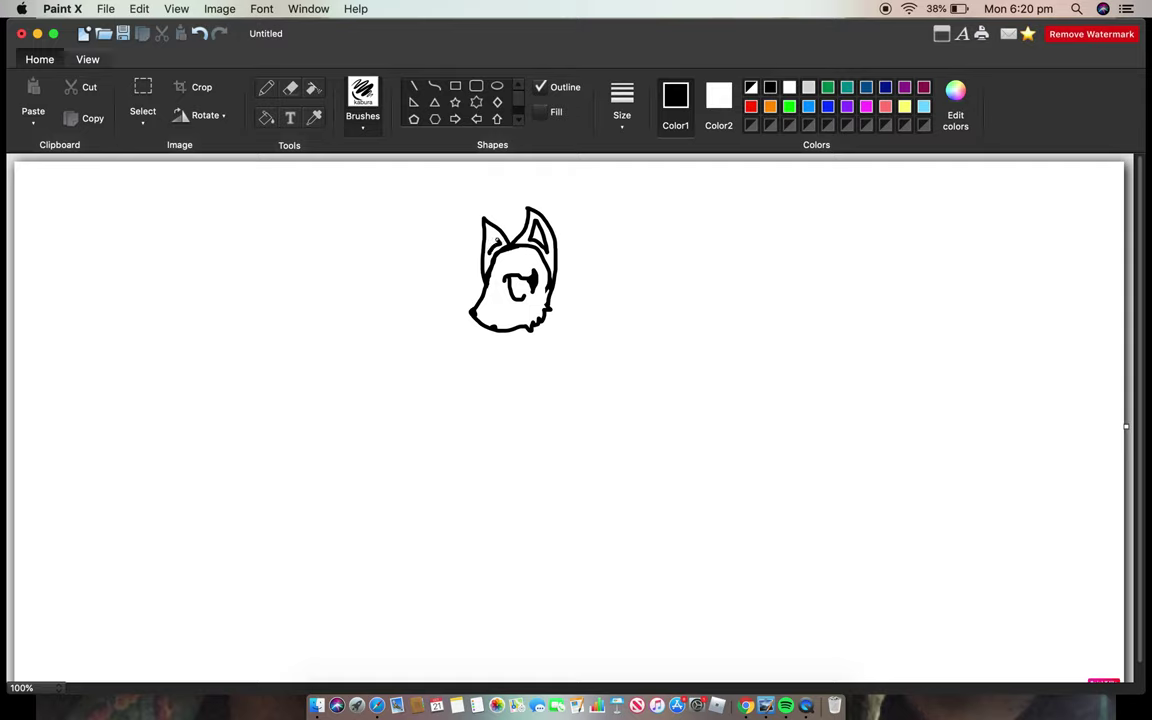
{"action": "left_click_drag", "start_coordinate": [497, 241], "coordinate": [491, 231]}
- Draw a jagged chest line down from the jaw and two narrow front legs below it
{"action": "left_click_drag", "start_coordinate": [504, 330], "coordinate": [522, 408]}
{"action": "left_click", "coordinate": [200, 34]}
{"action": "left_click_drag", "start_coordinate": [504, 333], "coordinate": [520, 378]}
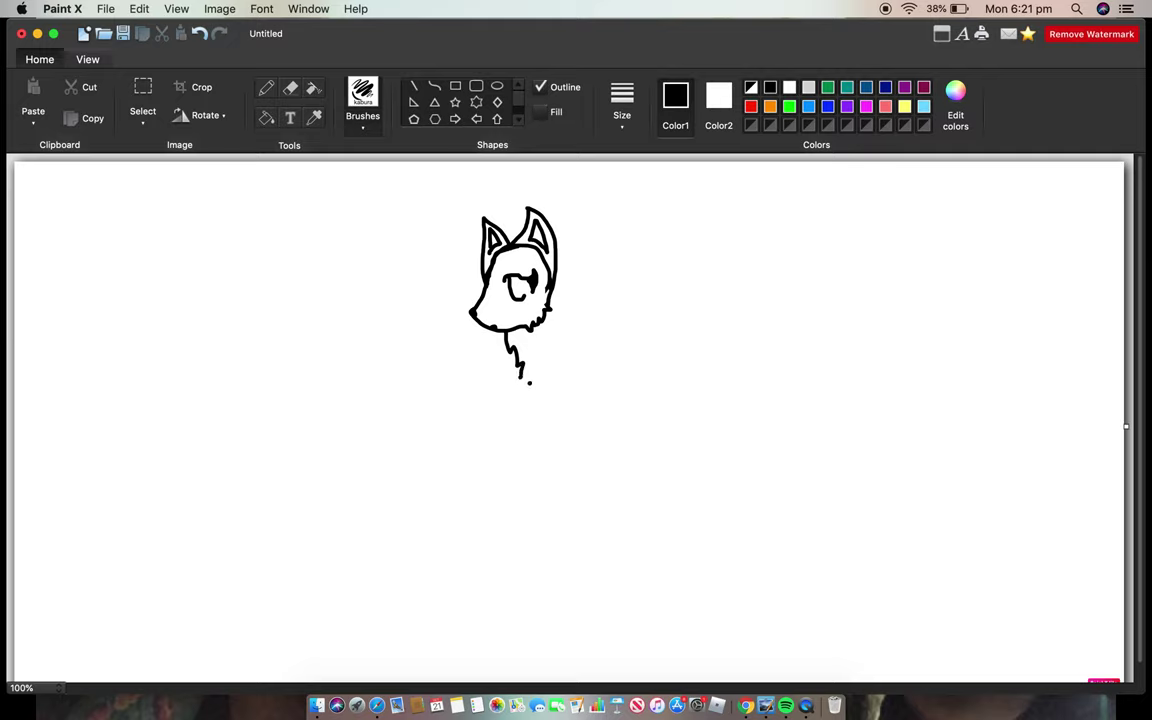
{"action": "left_click", "coordinate": [199, 33]}
{"action": "mouse_move", "coordinate": [520, 377]}
{"action": "left_mouse_down"}
{"action": "mouse_move", "coordinate": [551, 445]}
{"action": "mouse_move", "coordinate": [550, 389]}
{"action": "mouse_move", "coordinate": [525, 386]}
{"action": "mouse_move", "coordinate": [543, 447]}
{"action": "left_mouse_up"}
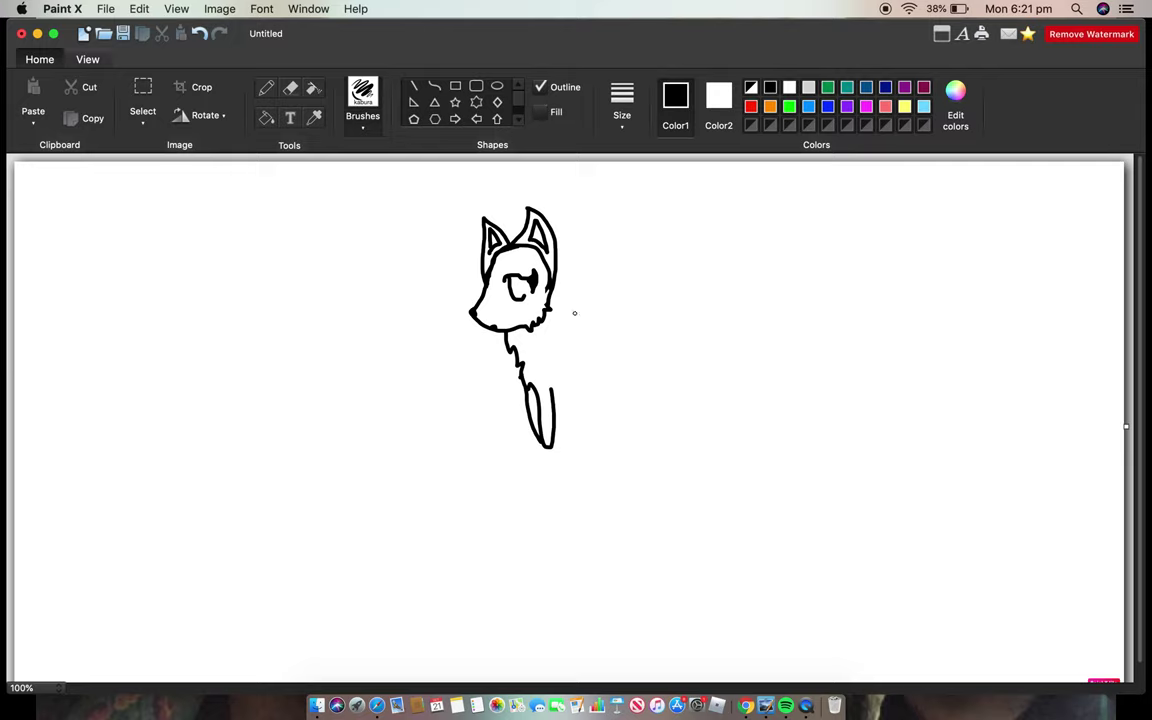
- Draw the fox's back, two hind legs, a jagged belly line and a large upward-curving tail
{"action": "mouse_move", "coordinate": [540, 325]}
{"action": "left_mouse_down"}
{"action": "mouse_move", "coordinate": [640, 373]}
{"action": "mouse_move", "coordinate": [649, 436]}
{"action": "mouse_move", "coordinate": [614, 392]}
{"action": "mouse_move", "coordinate": [598, 393]}
{"action": "left_mouse_up"}
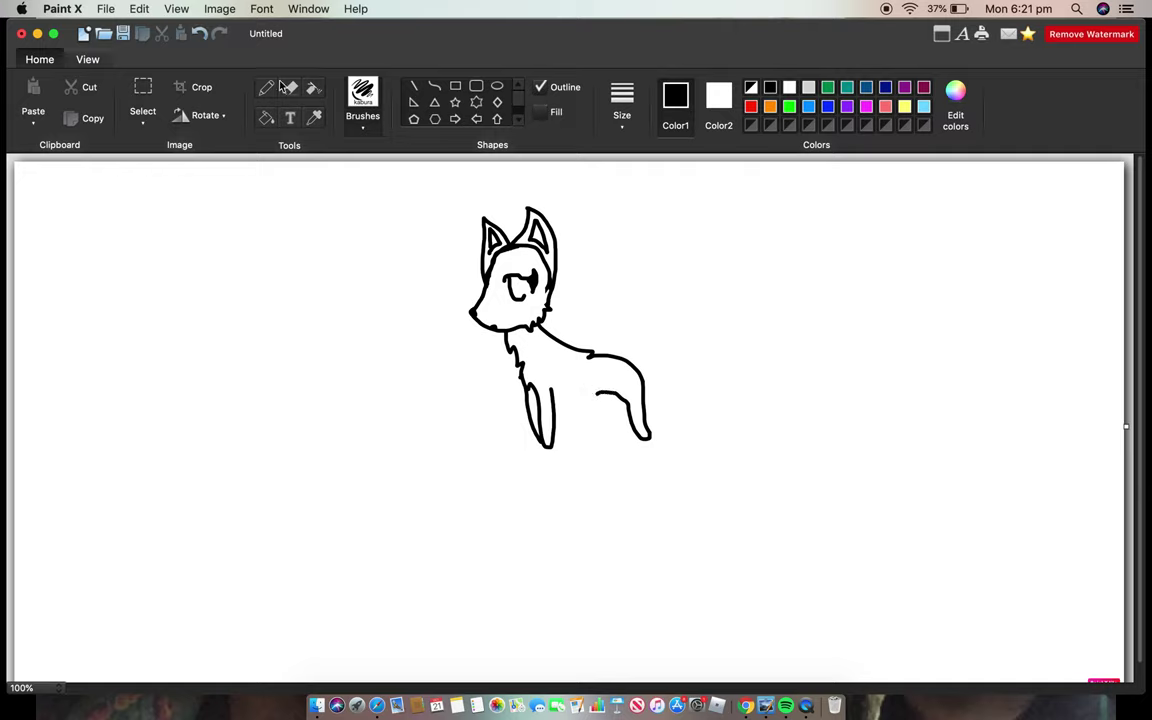
{"action": "left_click", "coordinate": [199, 33]}
{"action": "mouse_move", "coordinate": [644, 380]}
{"action": "left_mouse_down"}
{"action": "mouse_move", "coordinate": [646, 448]}
{"action": "mouse_move", "coordinate": [628, 411]}
{"action": "left_mouse_up"}
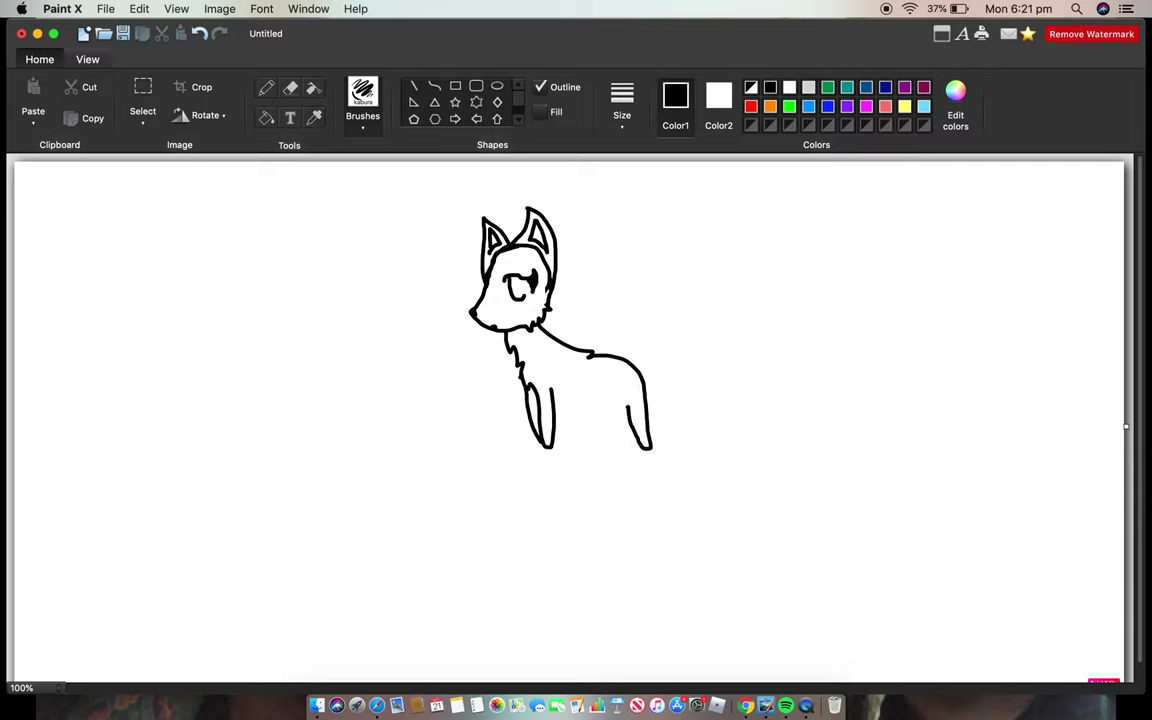
{"action": "mouse_move", "coordinate": [552, 392]}
{"action": "left_mouse_down"}
{"action": "mouse_move", "coordinate": [626, 412]}
{"action": "mouse_move", "coordinate": [627, 449]}
{"action": "left_mouse_up"}
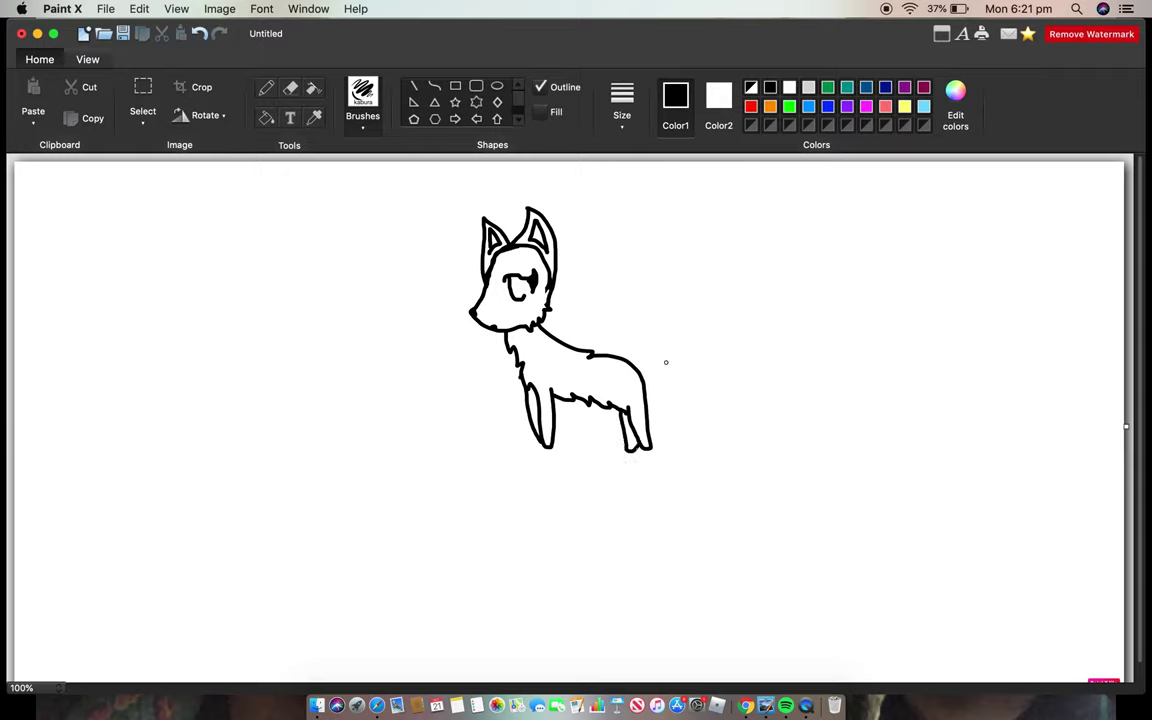
{"action": "mouse_move", "coordinate": [624, 356]}
{"action": "left_mouse_down"}
{"action": "mouse_move", "coordinate": [688, 301]}
{"action": "mouse_move", "coordinate": [694, 286]}
{"action": "mouse_move", "coordinate": [674, 258]}
{"action": "mouse_move", "coordinate": [701, 252]}
{"action": "mouse_move", "coordinate": [727, 272]}
{"action": "mouse_move", "coordinate": [741, 325]}
{"action": "mouse_move", "coordinate": [729, 366]}
{"action": "mouse_move", "coordinate": [706, 394]}
{"action": "mouse_move", "coordinate": [646, 387]}
{"action": "left_mouse_up"}
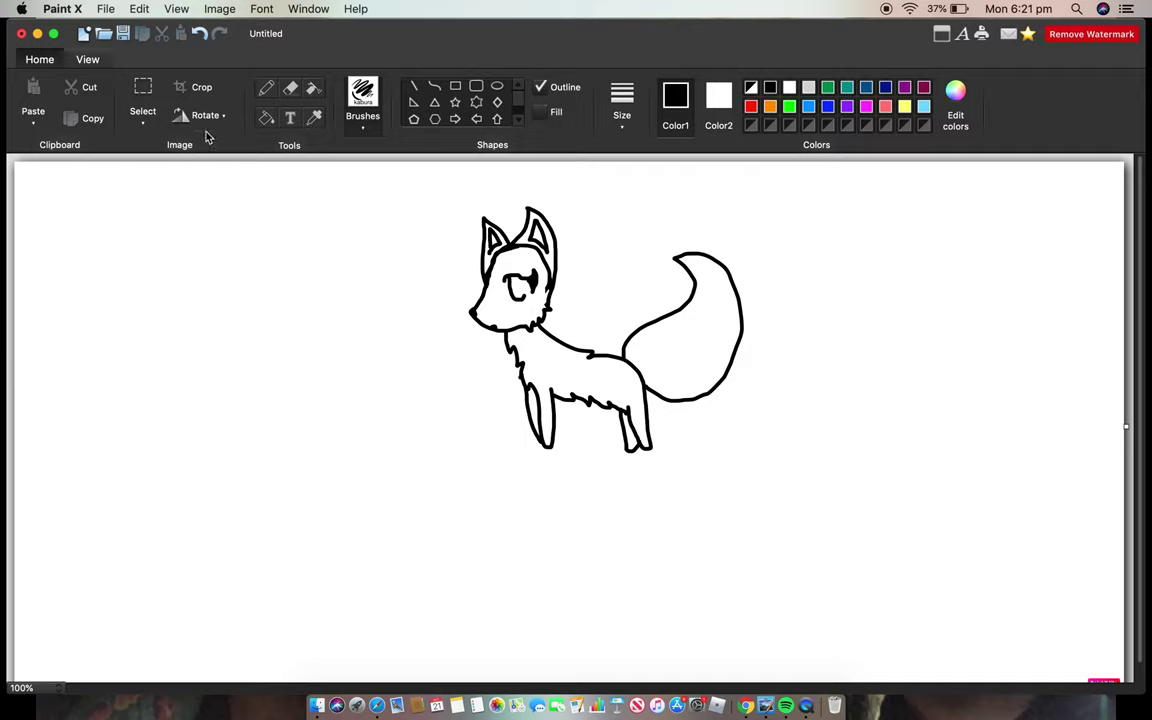
- Erase the head outline crossing the base of the larger ear with a size 9 eraser
{"action": "left_click", "coordinate": [290, 88]}
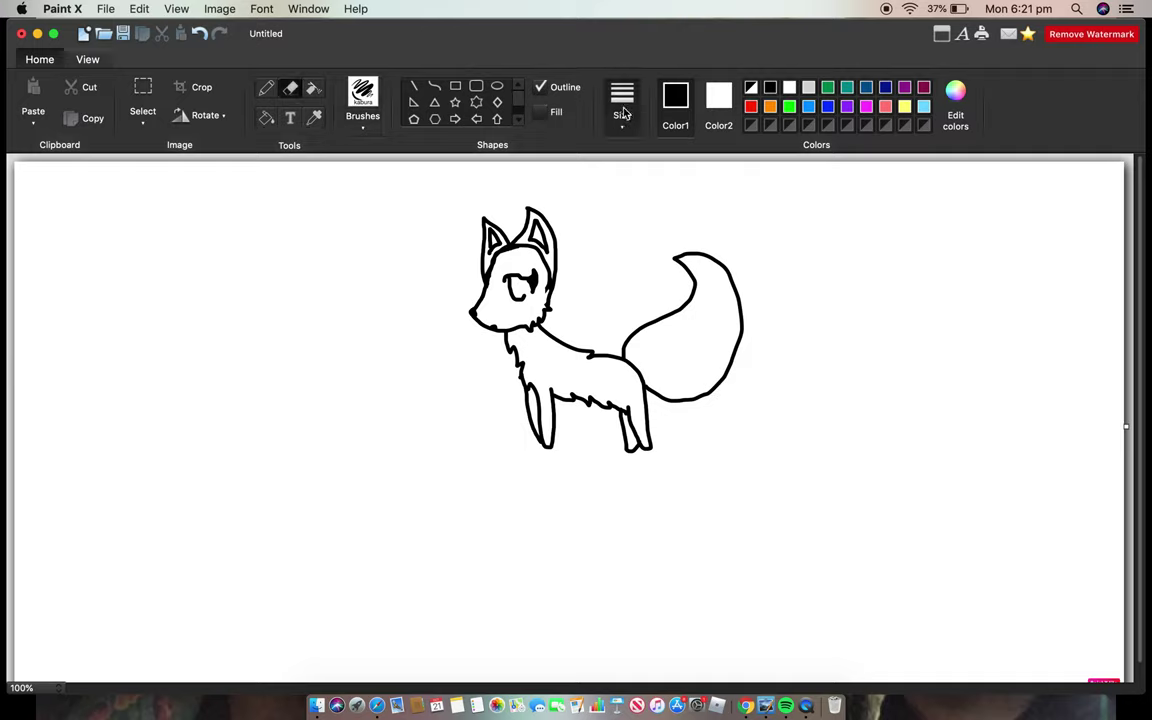
{"action": "left_click", "coordinate": [622, 112]}
{"action": "left_click", "coordinate": [634, 245]}
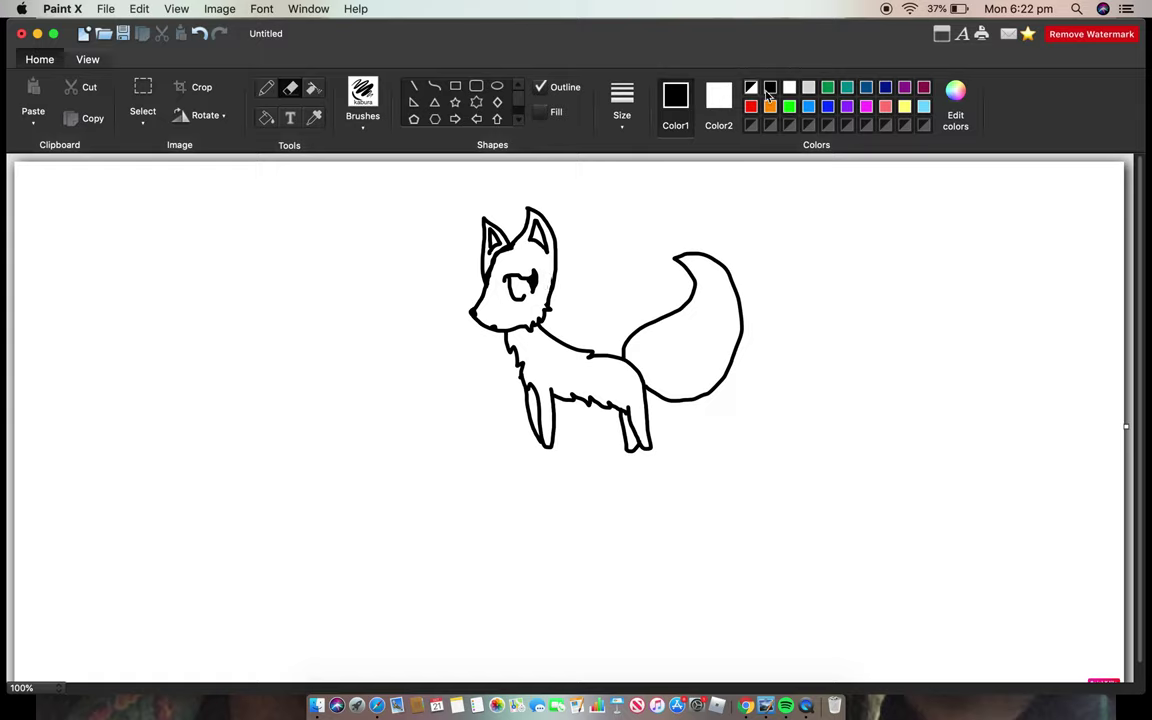
- Thicken the line between the ears and draw lines across the lower legs to mark off the paws, using the size 2 brush
{"action": "left_click", "coordinate": [358, 100]}
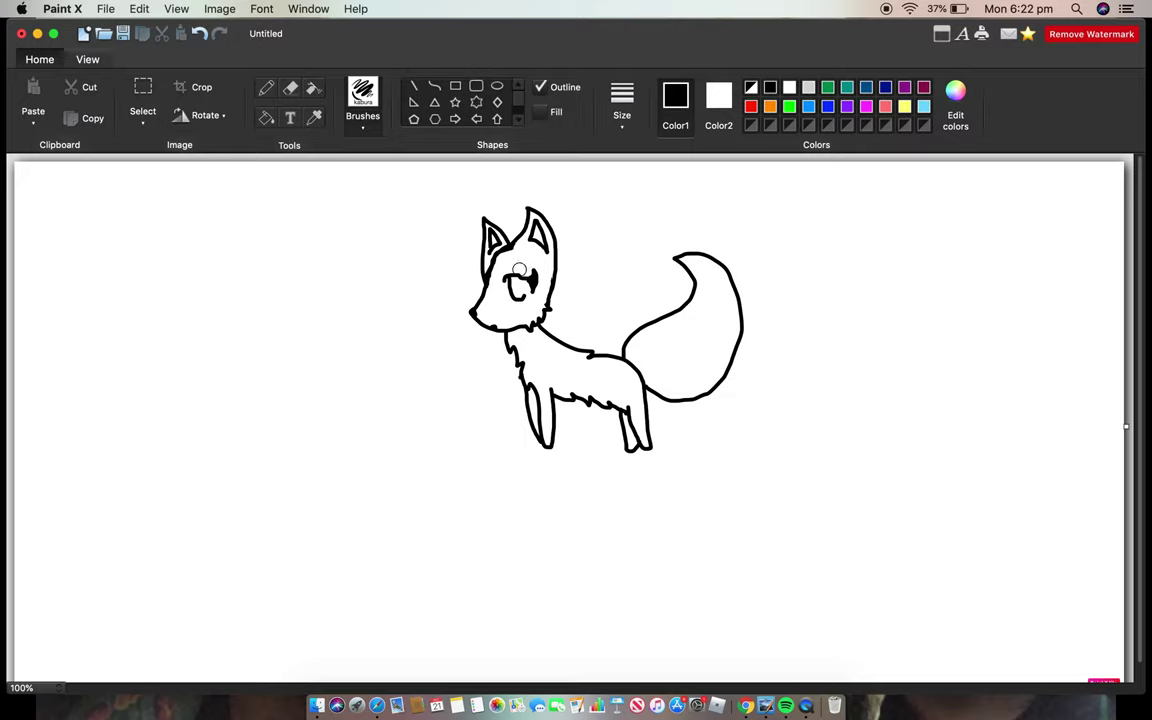
{"action": "left_click", "coordinate": [622, 102]}
{"action": "left_click", "coordinate": [634, 170]}
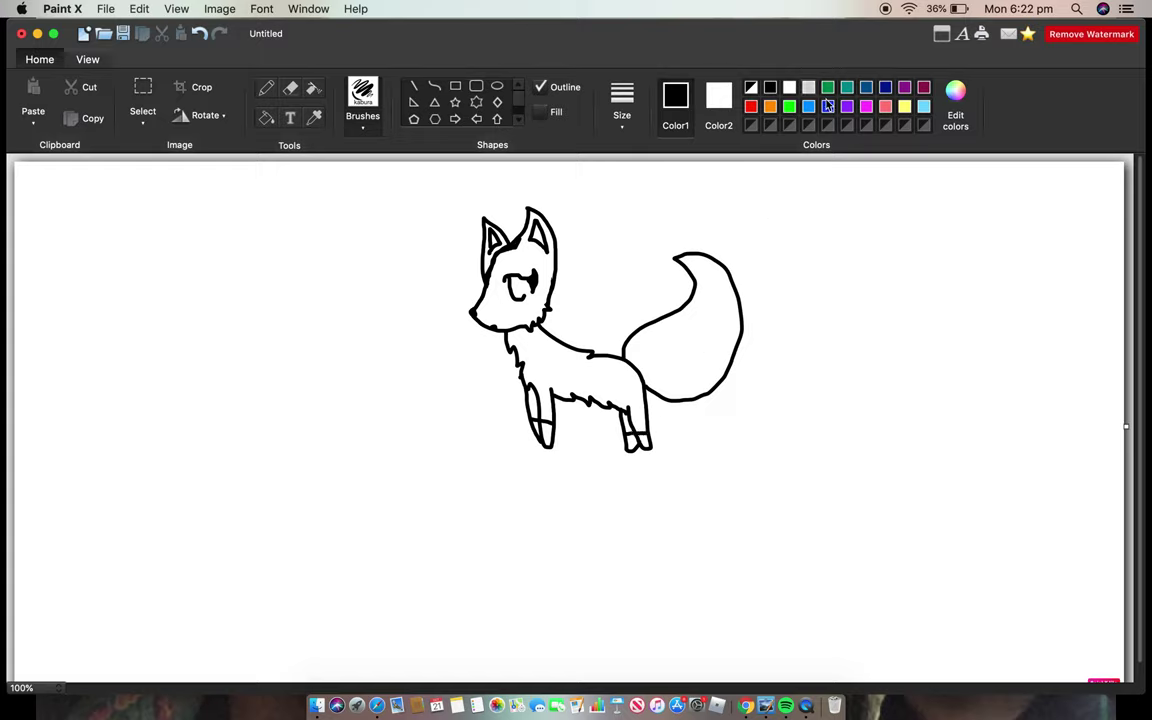
- Fill the front and hind paws with the dark grey Tungsten colour
{"action": "left_click", "coordinate": [957, 110]}
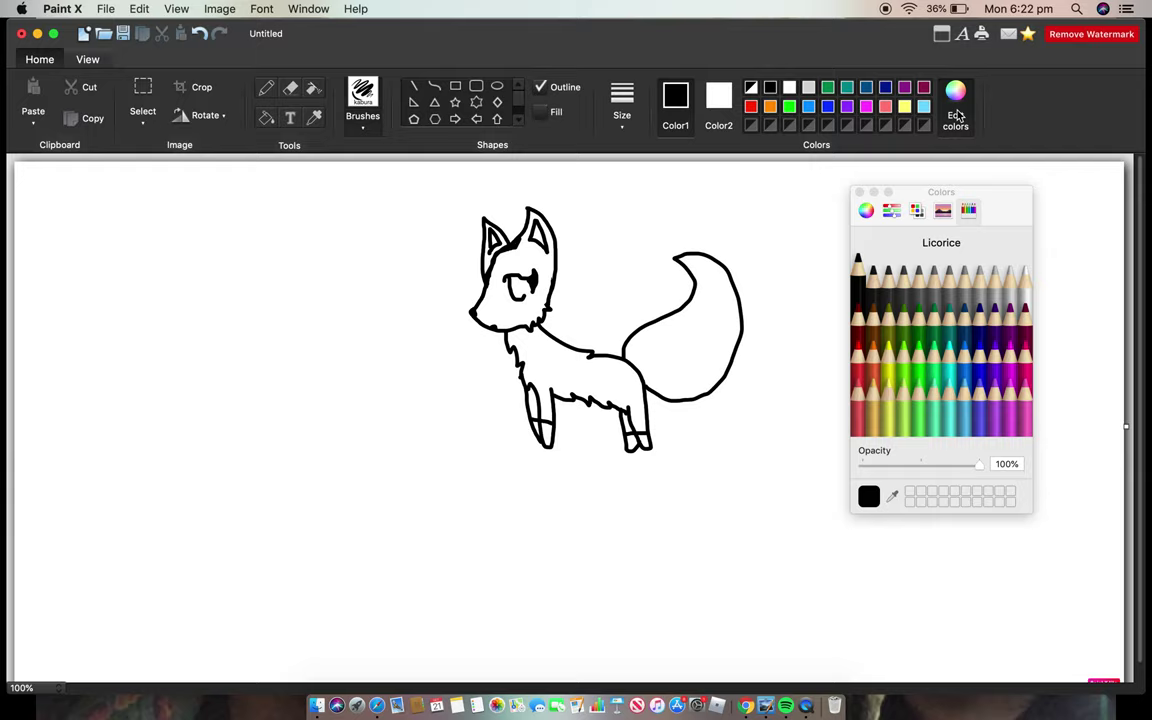
{"action": "left_click", "coordinate": [887, 292]}
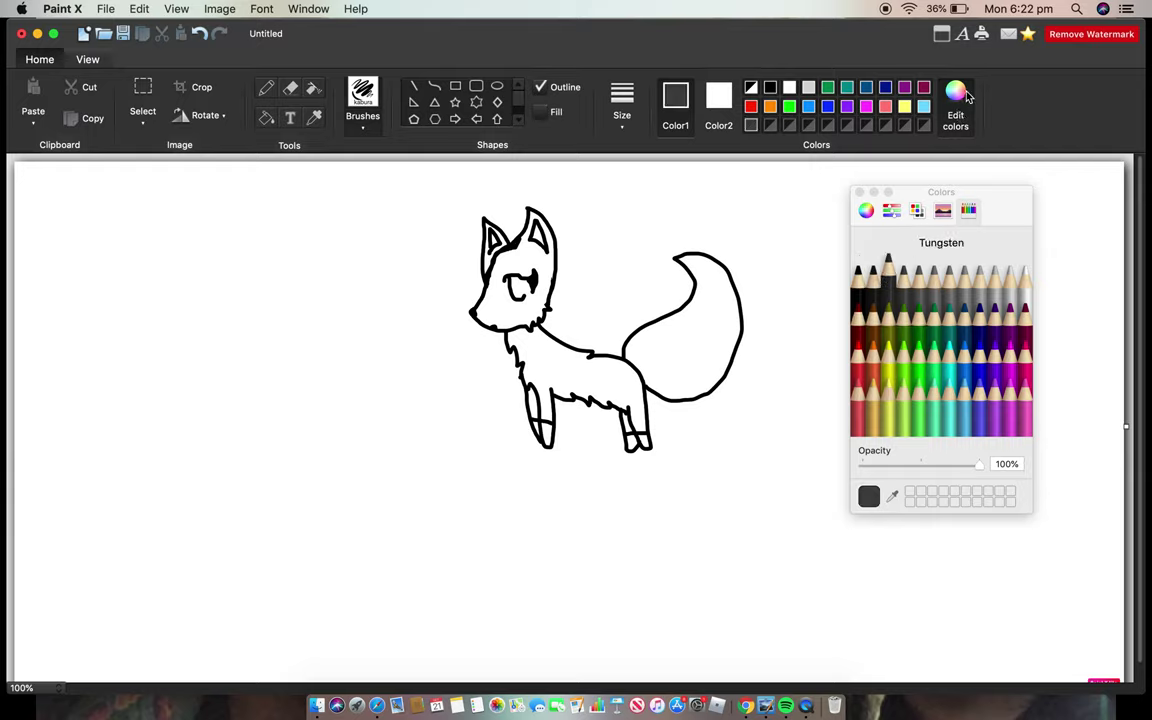
{"action": "left_click", "coordinate": [859, 192]}
{"action": "left_click", "coordinate": [266, 117]}
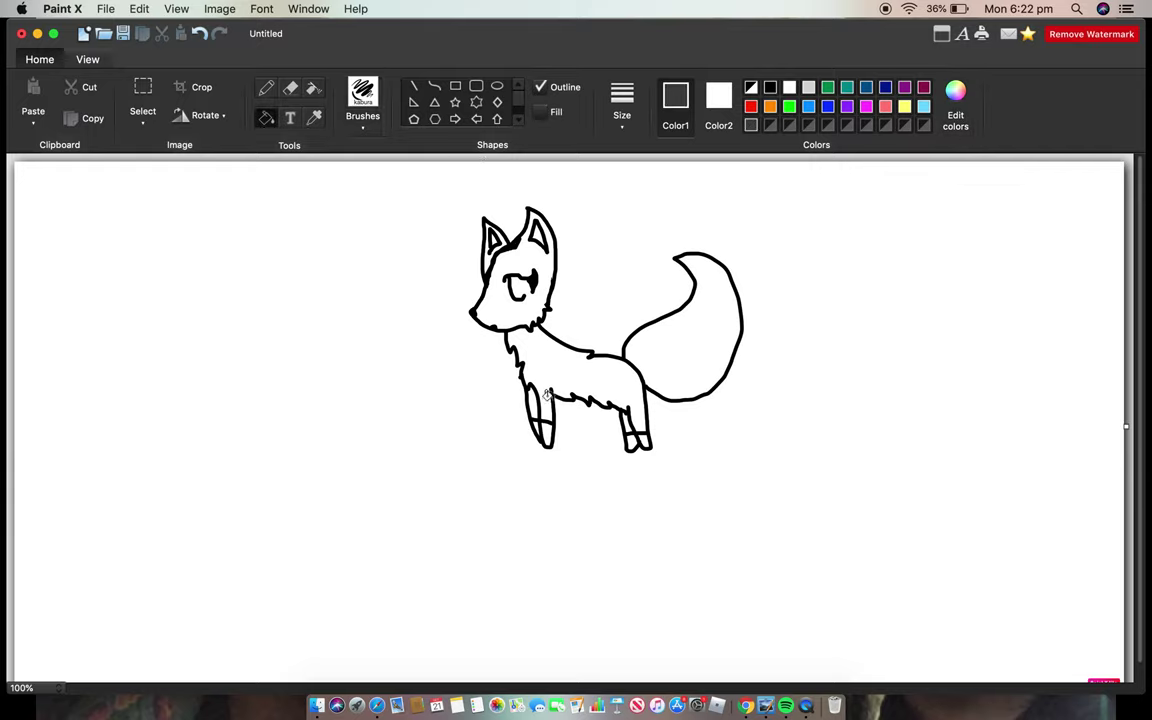
{"action": "left_click", "coordinate": [543, 430]}
{"action": "left_click", "coordinate": [634, 442]}
- Draw orange dividing lines along the body, across the tail and across the face with the brush
{"action": "left_click", "coordinate": [377, 101]}
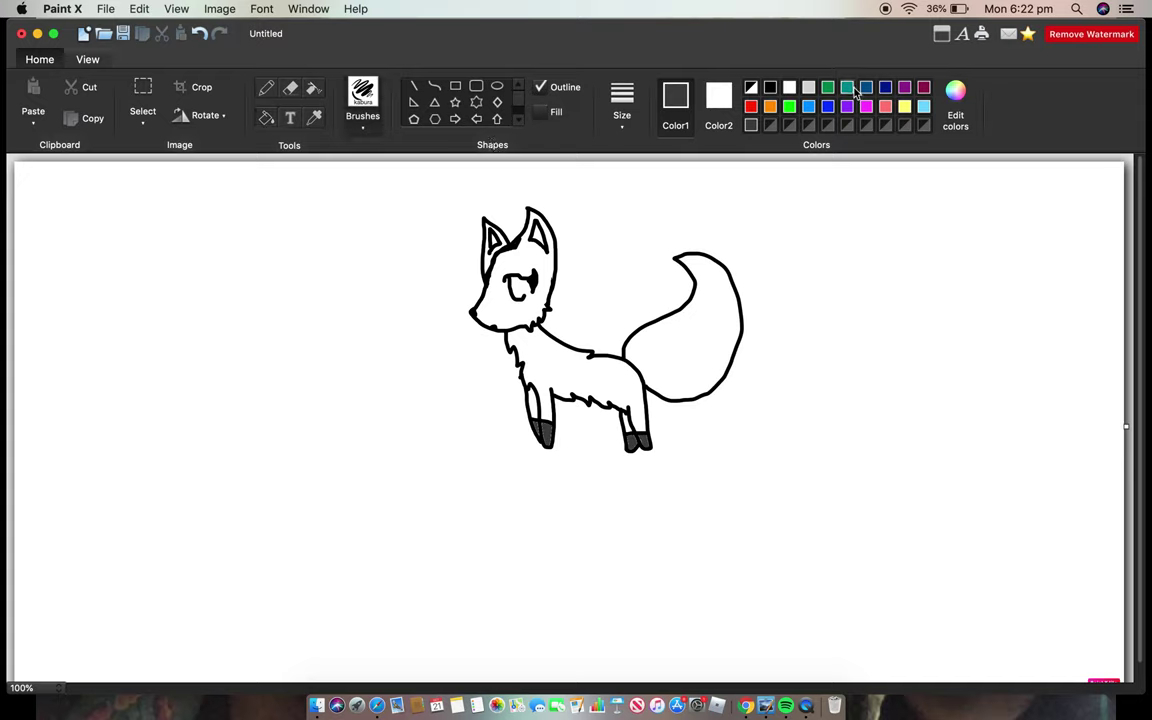
{"action": "left_click", "coordinate": [956, 100]}
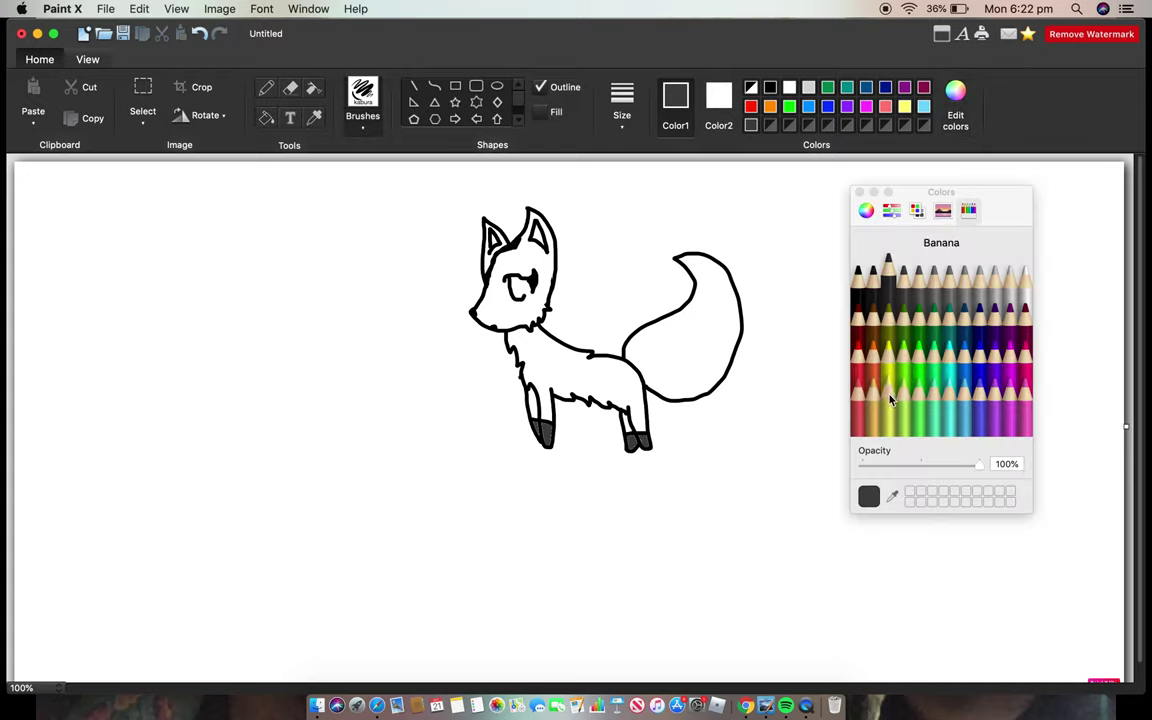
{"action": "left_click", "coordinate": [951, 110]}
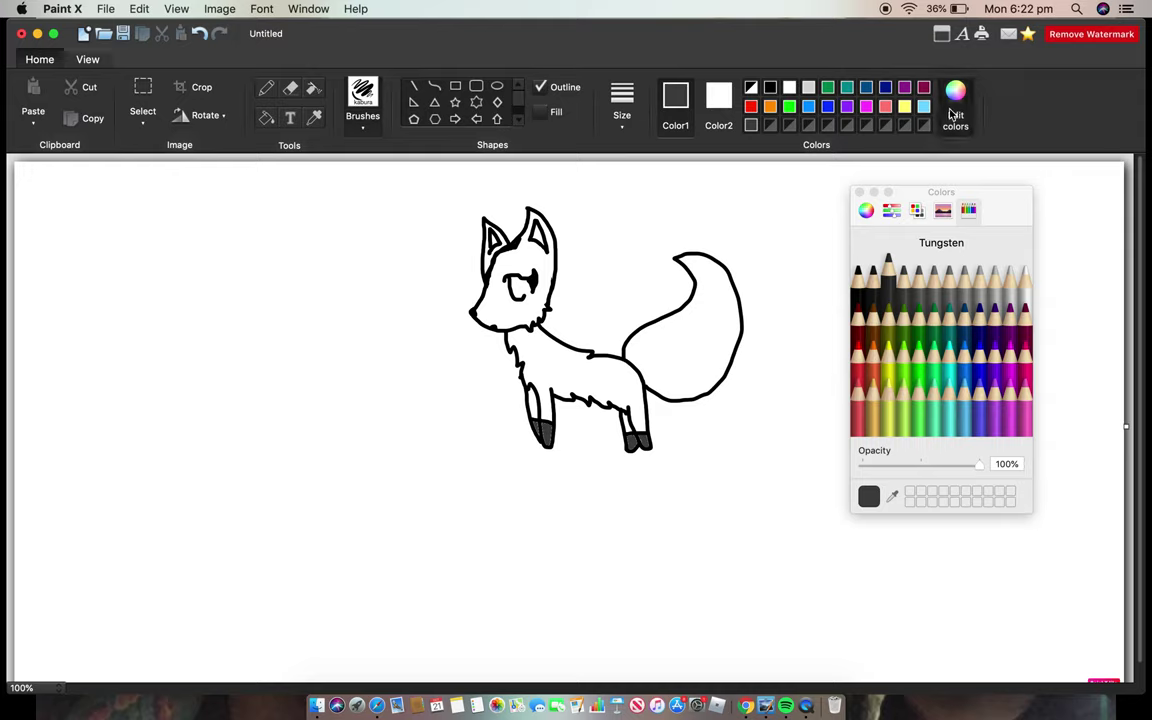
{"action": "left_click", "coordinate": [771, 107]}
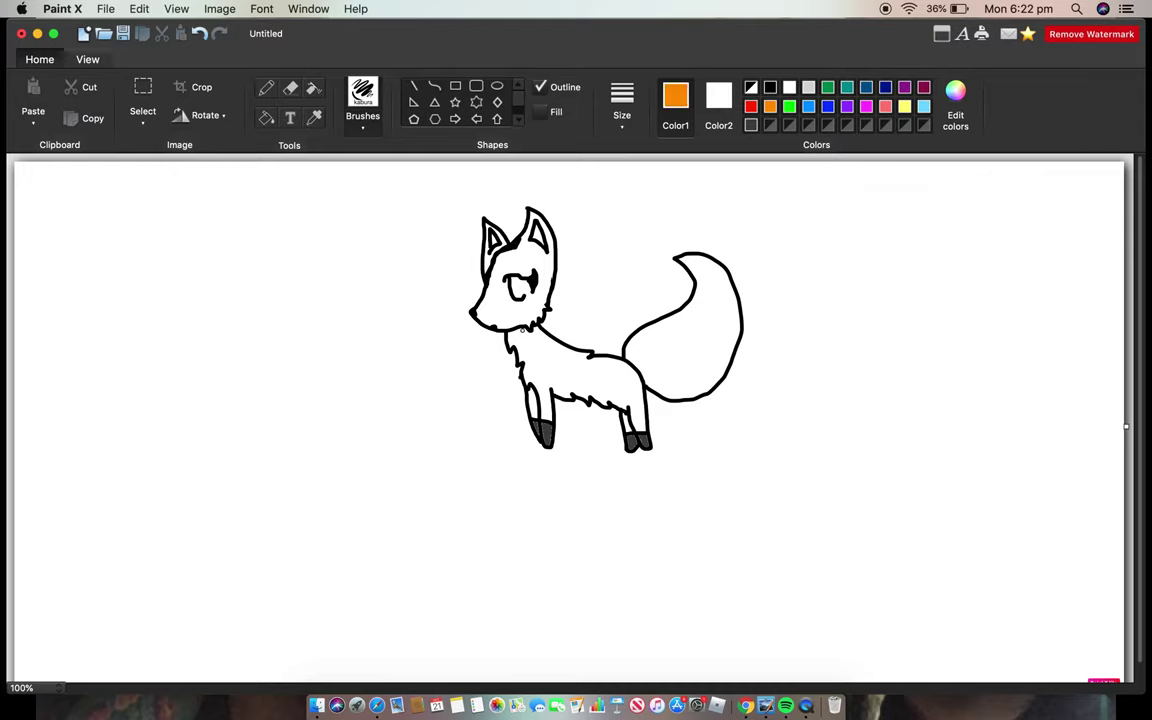
{"action": "left_click_drag", "start_coordinate": [522, 332], "coordinate": [637, 383]}
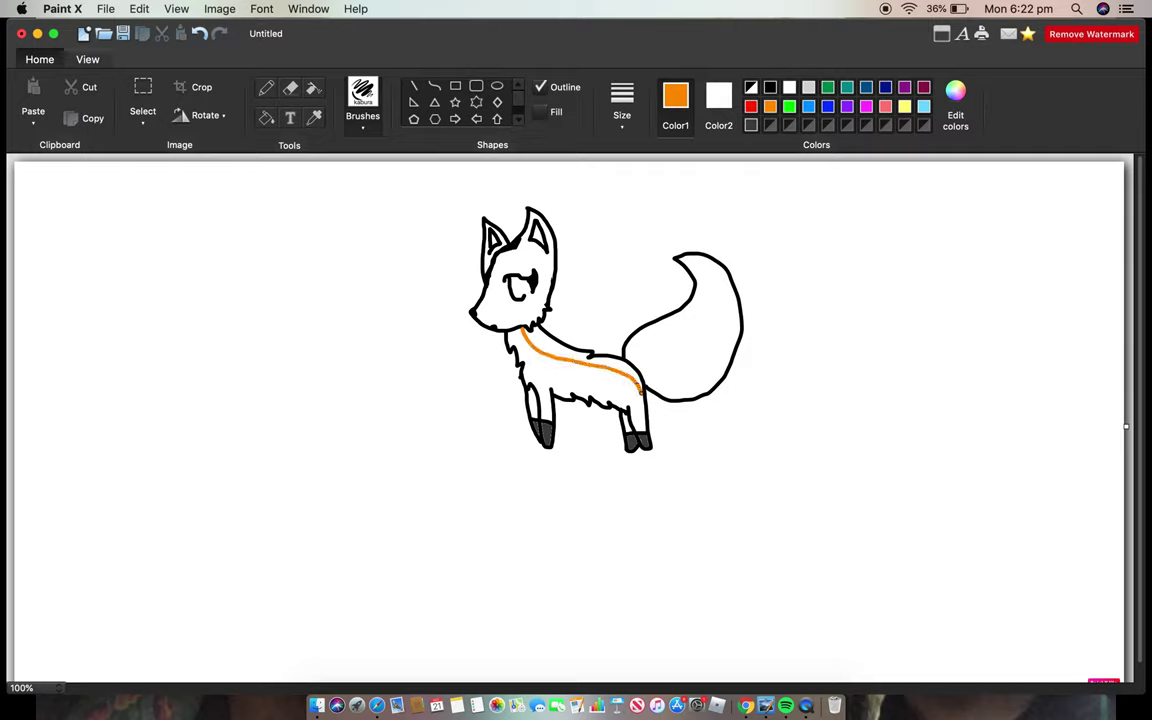
{"action": "left_click_drag", "start_coordinate": [672, 316], "coordinate": [728, 340]}
{"action": "left_click_drag", "start_coordinate": [505, 287], "coordinate": [541, 290]}
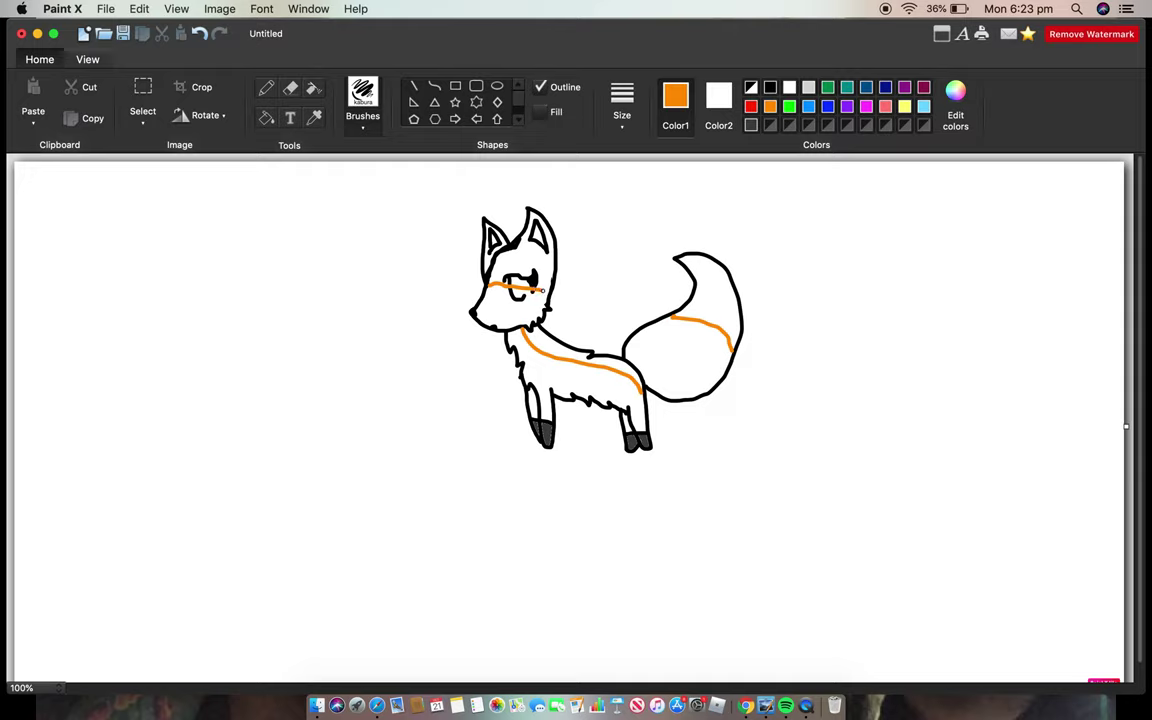
- Erase the eye and the middle of the orange face line with a size 9 eraser
{"action": "left_click", "coordinate": [266, 117]}
{"action": "left_click", "coordinate": [290, 87]}
{"action": "left_click", "coordinate": [622, 100]}
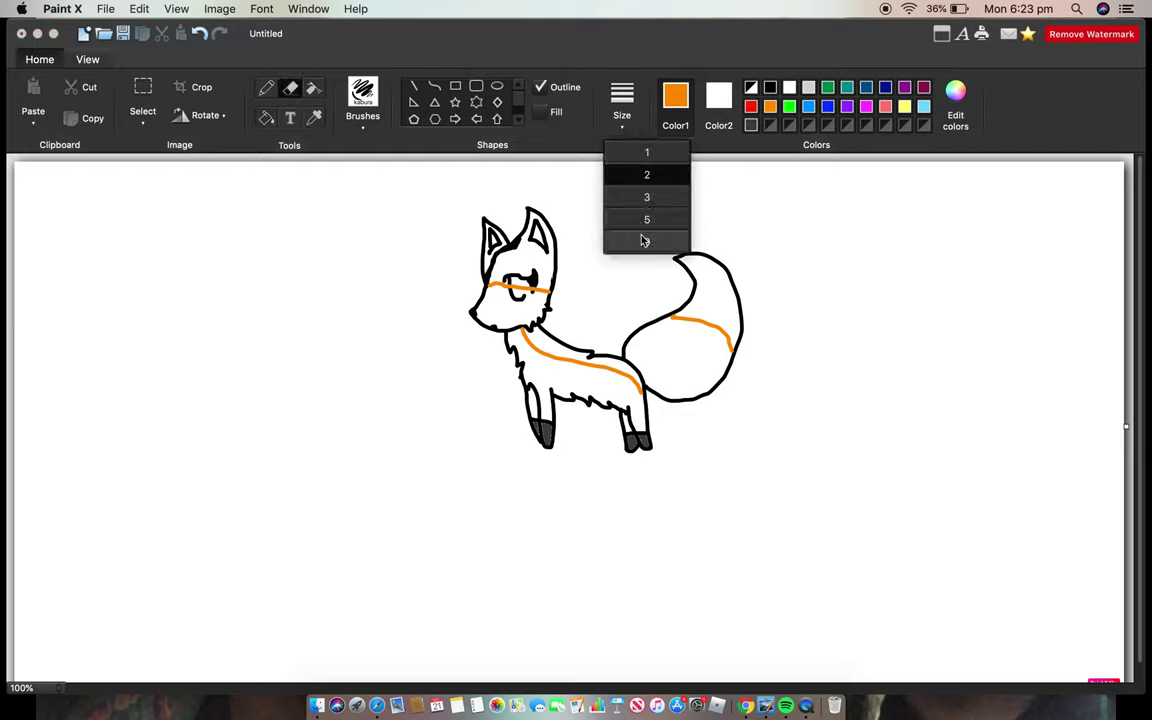
{"action": "left_click", "coordinate": [643, 237]}
{"action": "mouse_move", "coordinate": [522, 276]}
{"action": "left_mouse_down"}
{"action": "mouse_move", "coordinate": [532, 283]}
{"action": "mouse_move", "coordinate": [541, 268]}
{"action": "mouse_move", "coordinate": [517, 300]}
{"action": "mouse_move", "coordinate": [512, 273]}
{"action": "left_mouse_up"}
- Redraw the missing middle of the orange line across the face with the size 2 brush
{"action": "left_click", "coordinate": [363, 91]}
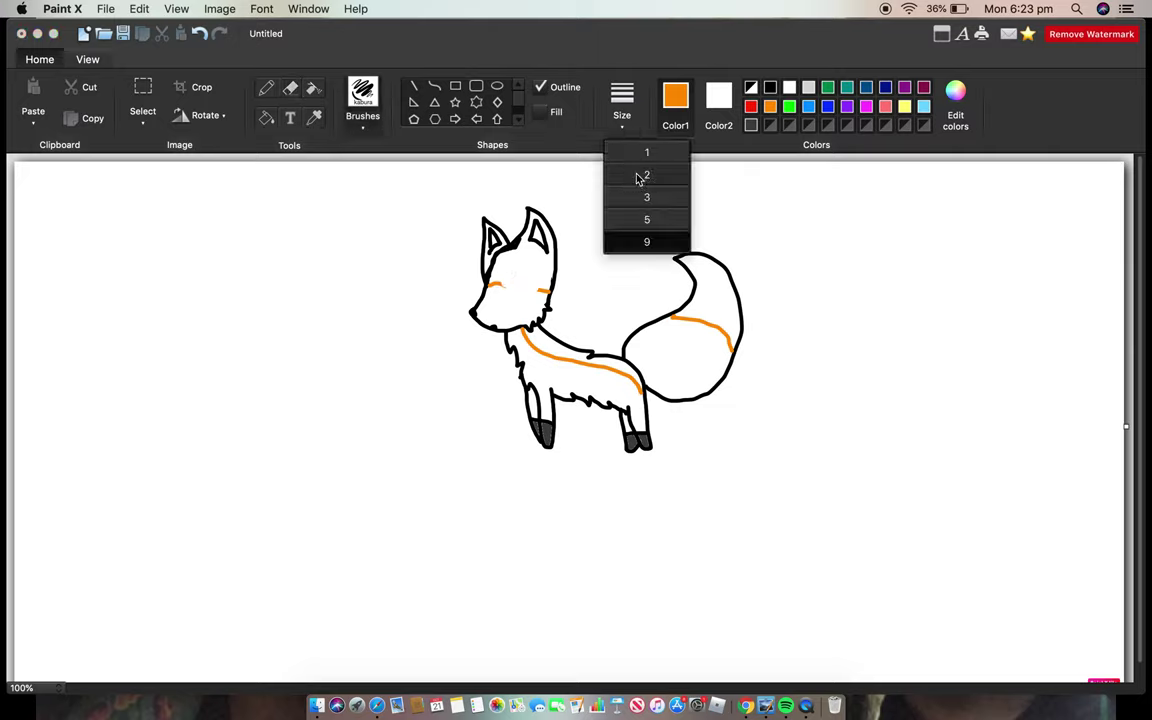
{"action": "left_click", "coordinate": [643, 173]}
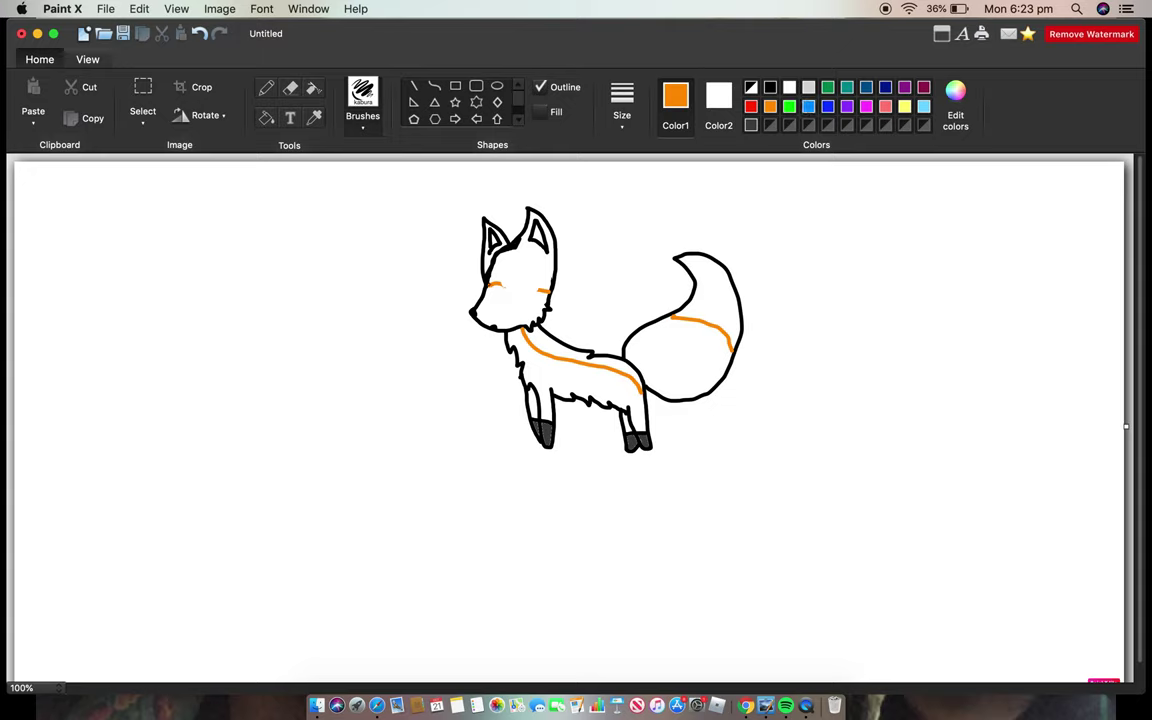
{"action": "left_click_drag", "start_coordinate": [508, 286], "coordinate": [533, 289]}
- Fill the upper head, both ears, the back and the lower tail with orange, and paint over the white specks left at the edges
{"action": "left_click", "coordinate": [266, 117]}
{"action": "left_click", "coordinate": [516, 260]}
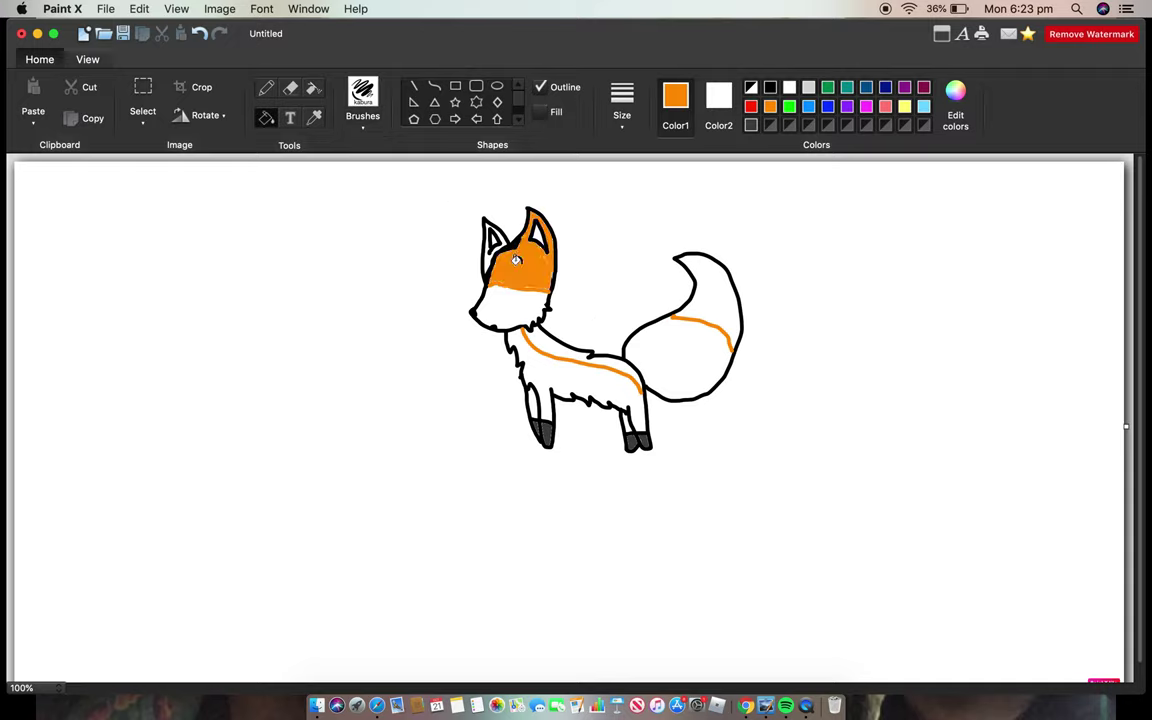
{"action": "left_click", "coordinate": [488, 264]}
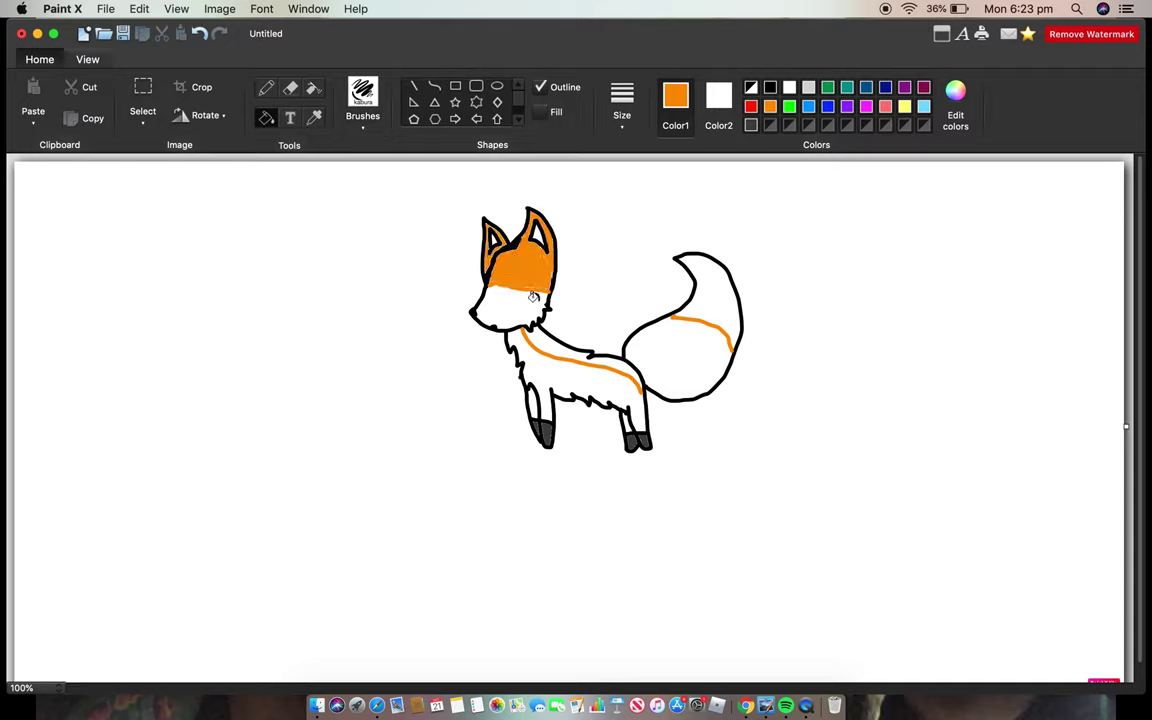
{"action": "left_click", "coordinate": [540, 350]}
{"action": "left_click", "coordinate": [666, 347]}
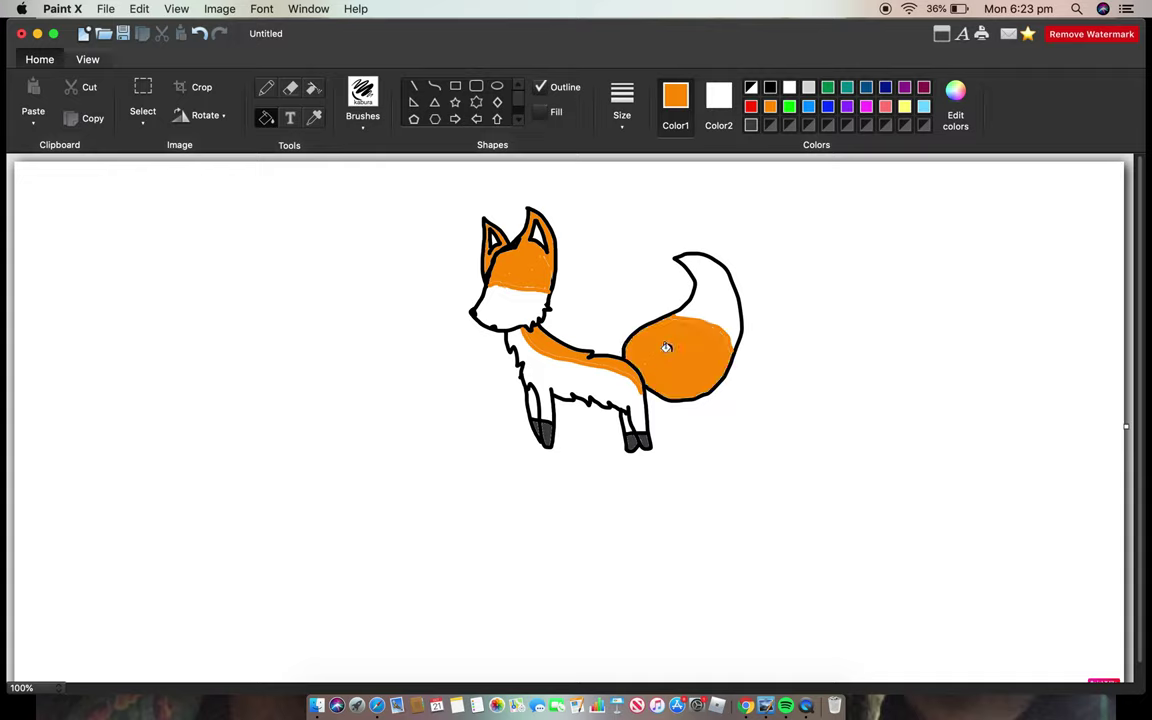
{"action": "left_click", "coordinate": [364, 95]}
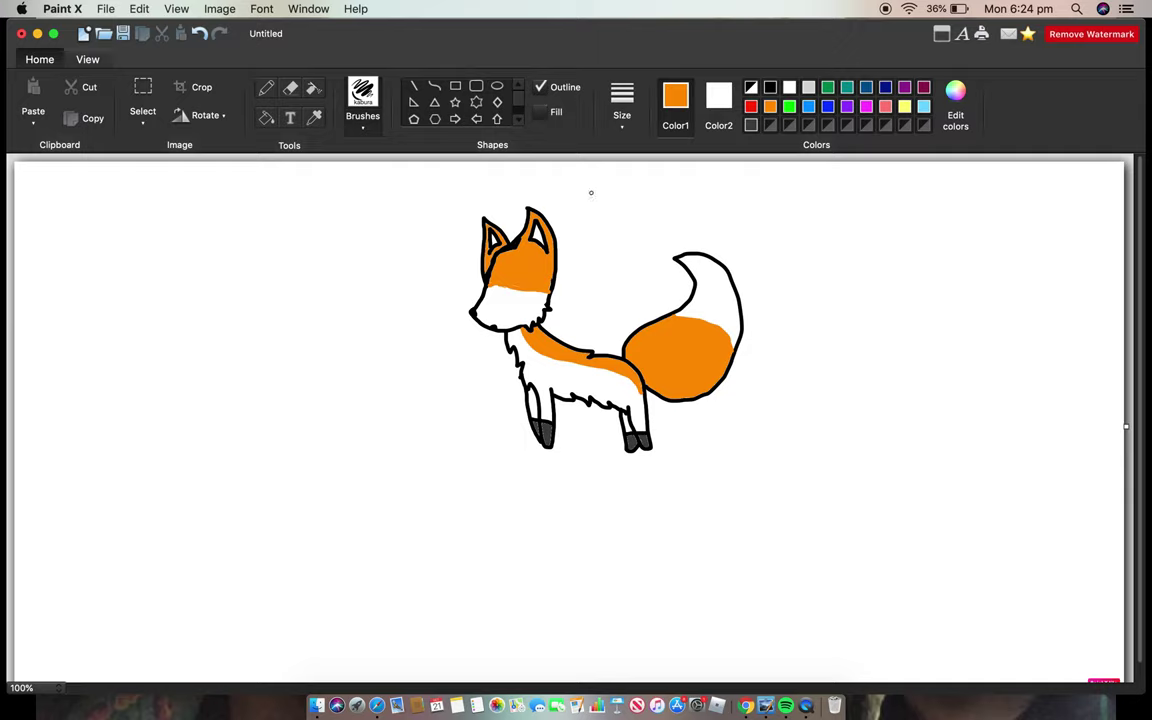
- Fill the inner triangles of both ears with magenta
{"action": "left_click", "coordinate": [867, 107]}
{"action": "left_click", "coordinate": [266, 117]}
{"action": "left_click", "coordinate": [532, 230]}
{"action": "left_click", "coordinate": [489, 236]}
- Mix a slightly lighter orange and use it to outline and fill the flank below the back and the near hind leg
{"action": "left_click", "coordinate": [770, 106]}
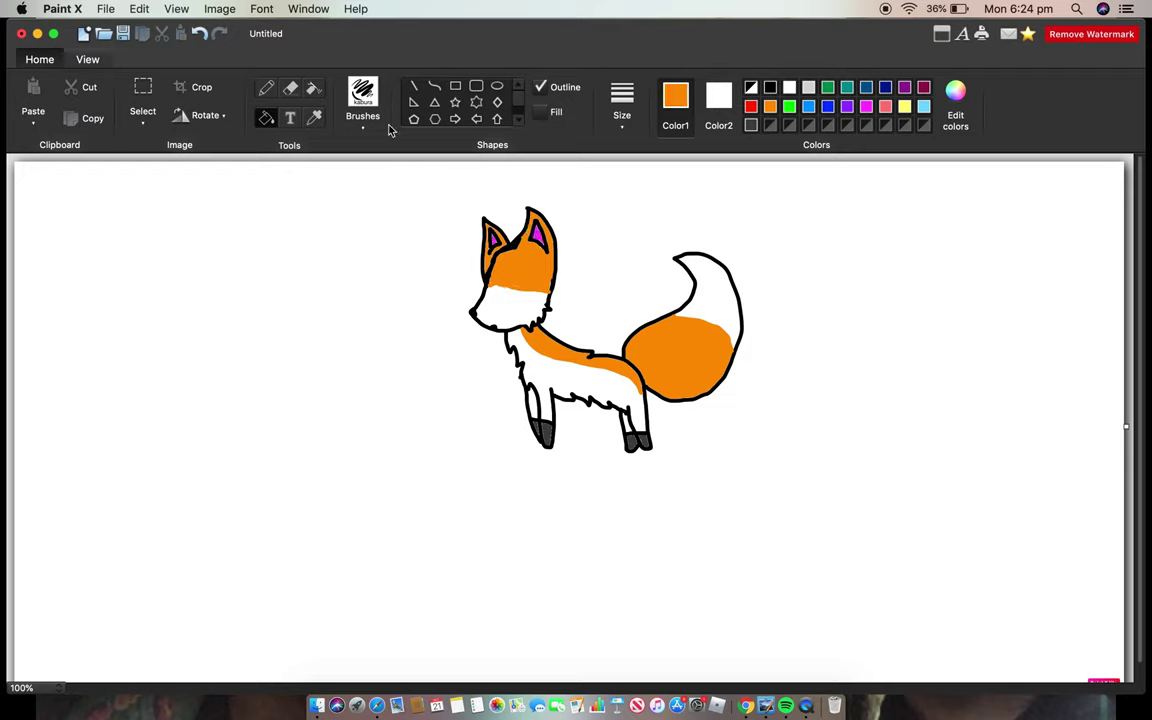
{"action": "left_click", "coordinate": [955, 100]}
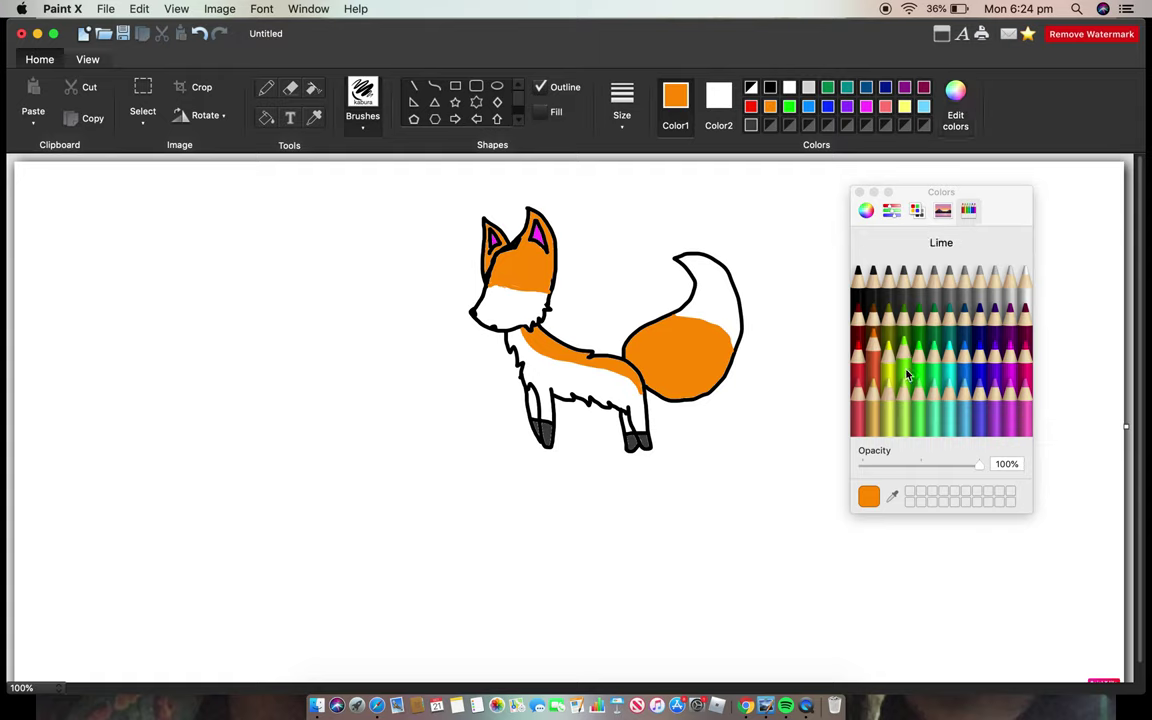
{"action": "left_click", "coordinate": [865, 210]}
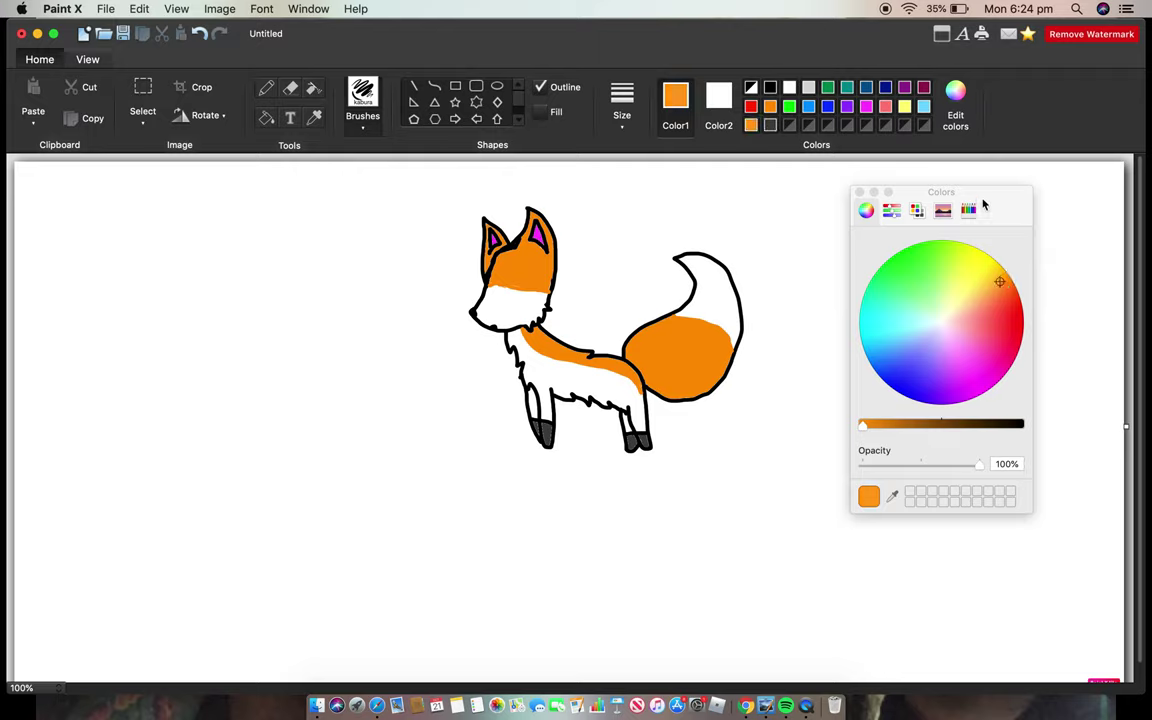
{"action": "left_click", "coordinate": [962, 108]}
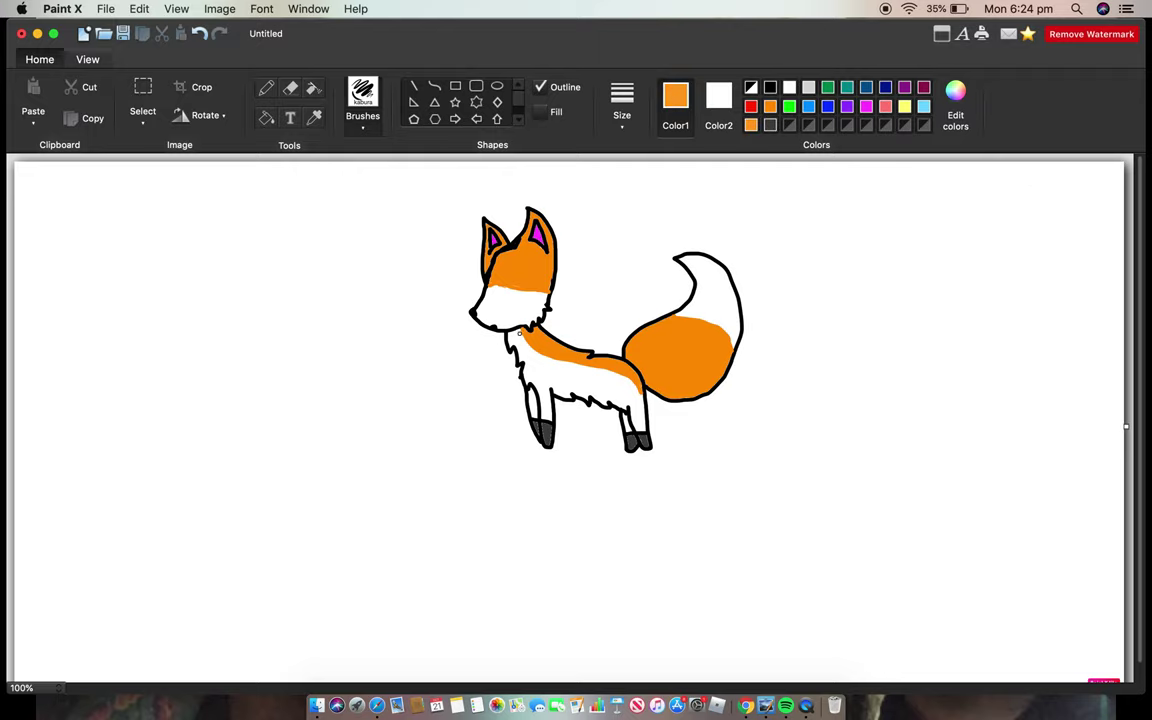
{"action": "mouse_move", "coordinate": [521, 331]}
{"action": "left_mouse_down"}
{"action": "mouse_move", "coordinate": [539, 352]}
{"action": "mouse_move", "coordinate": [634, 391]}
{"action": "mouse_move", "coordinate": [632, 404]}
{"action": "left_mouse_up"}
{"action": "mouse_move", "coordinate": [643, 429]}
{"action": "left_mouse_down"}
{"action": "mouse_move", "coordinate": [639, 388]}
{"action": "mouse_move", "coordinate": [637, 413]}
{"action": "left_mouse_up"}
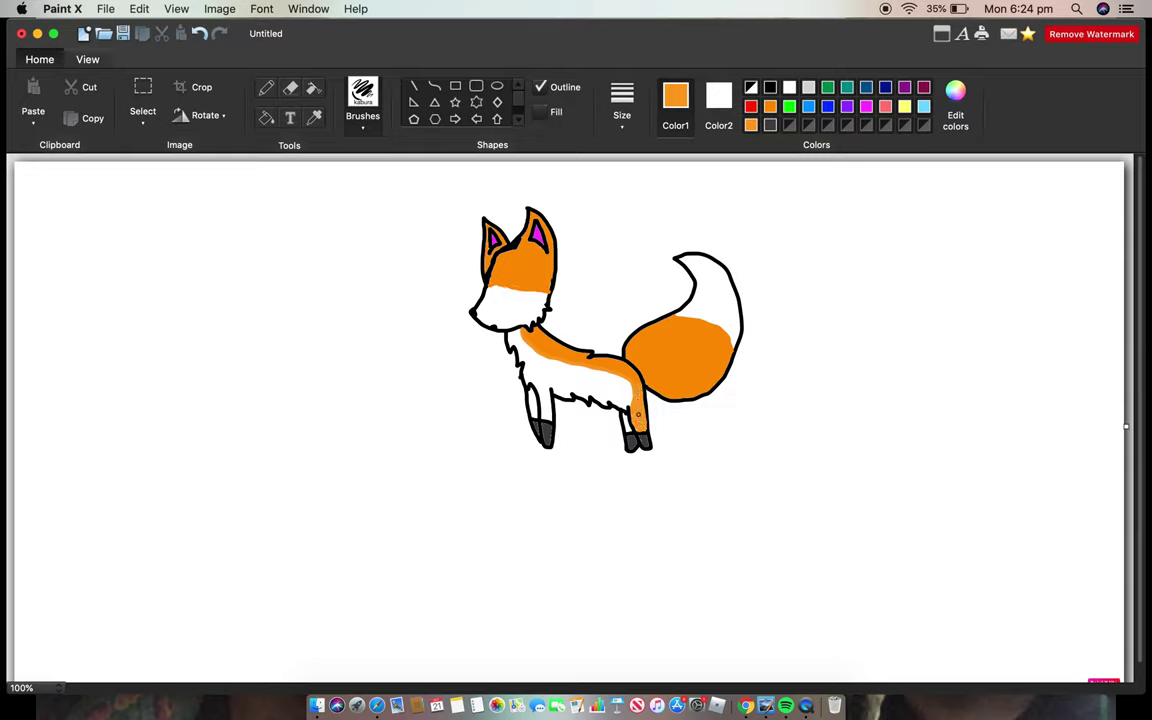
{"action": "mouse_move", "coordinate": [529, 344]}
{"action": "left_mouse_down"}
{"action": "mouse_move", "coordinate": [564, 384]}
{"action": "mouse_move", "coordinate": [631, 405]}
{"action": "left_mouse_up"}
{"action": "left_click", "coordinate": [266, 117]}
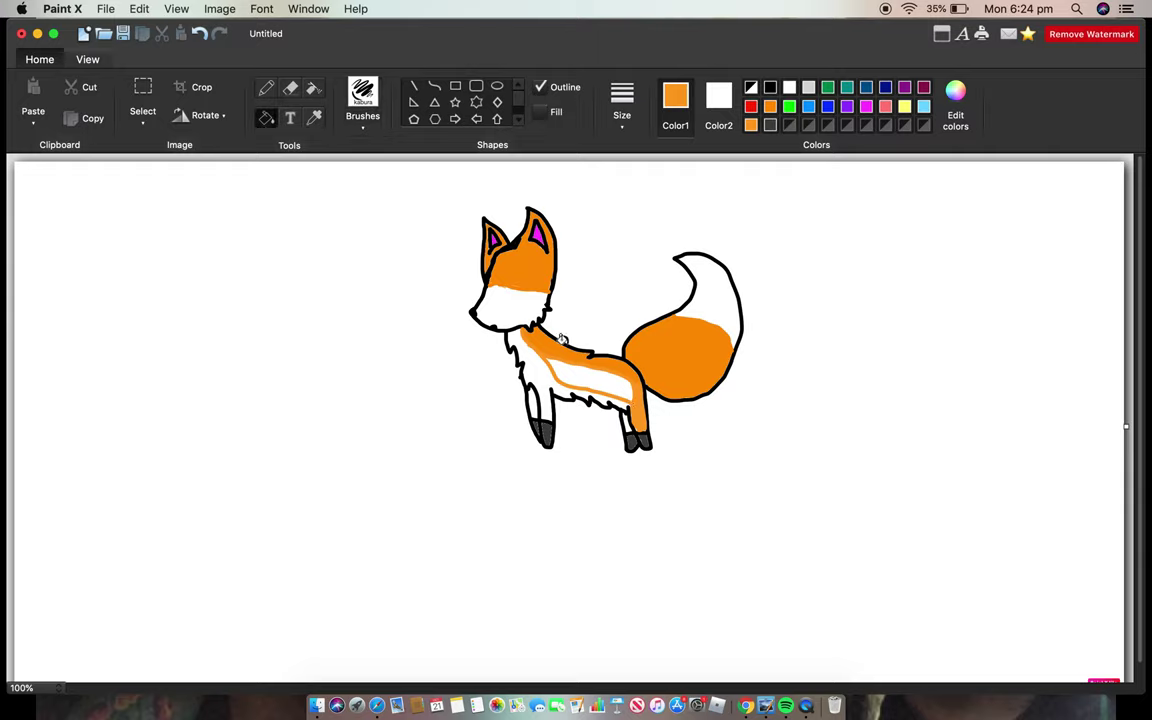
{"action": "left_click", "coordinate": [570, 374]}
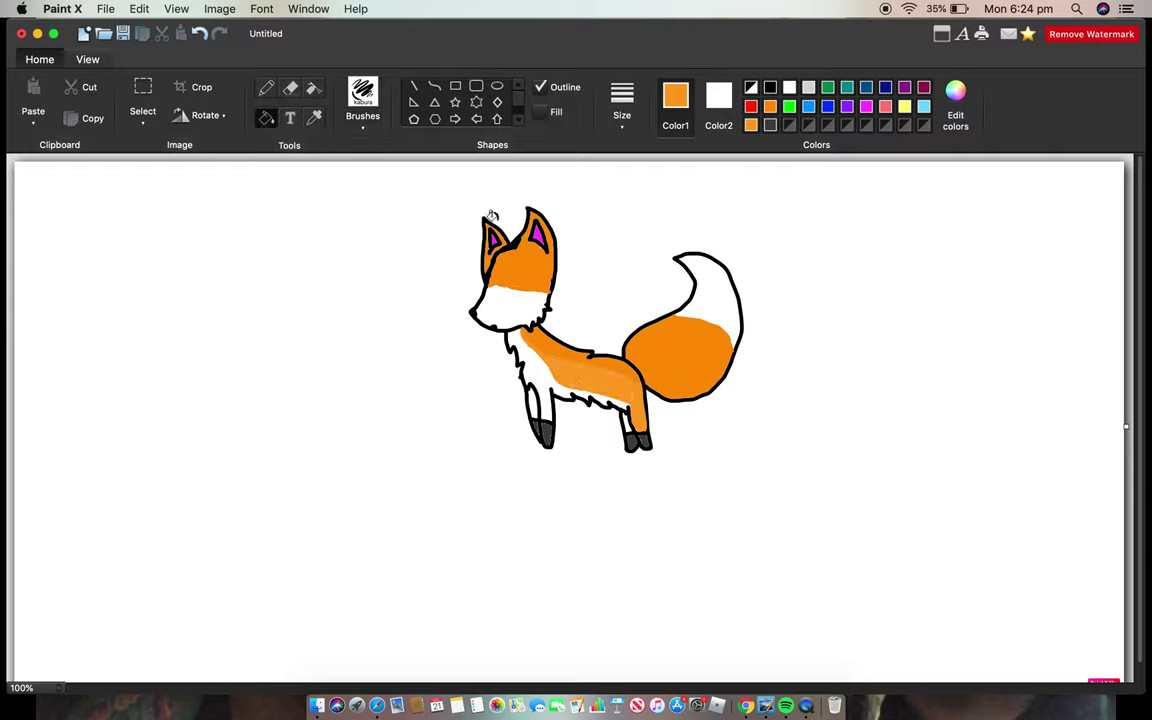
- Colour both front legs above the paws with the lighter orange and soften the orange edges on the face and tail
{"action": "left_click", "coordinate": [363, 95]}
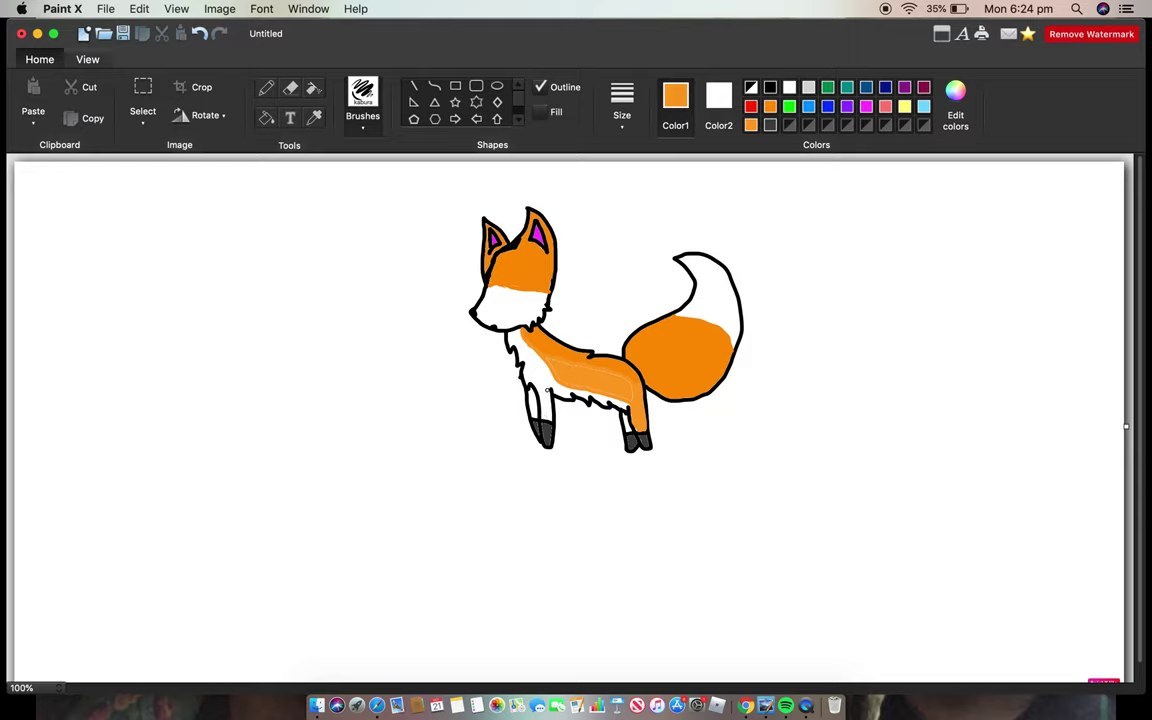
{"action": "left_click", "coordinate": [266, 117]}
{"action": "left_click", "coordinate": [522, 398]}
{"action": "left_click", "coordinate": [370, 100]}
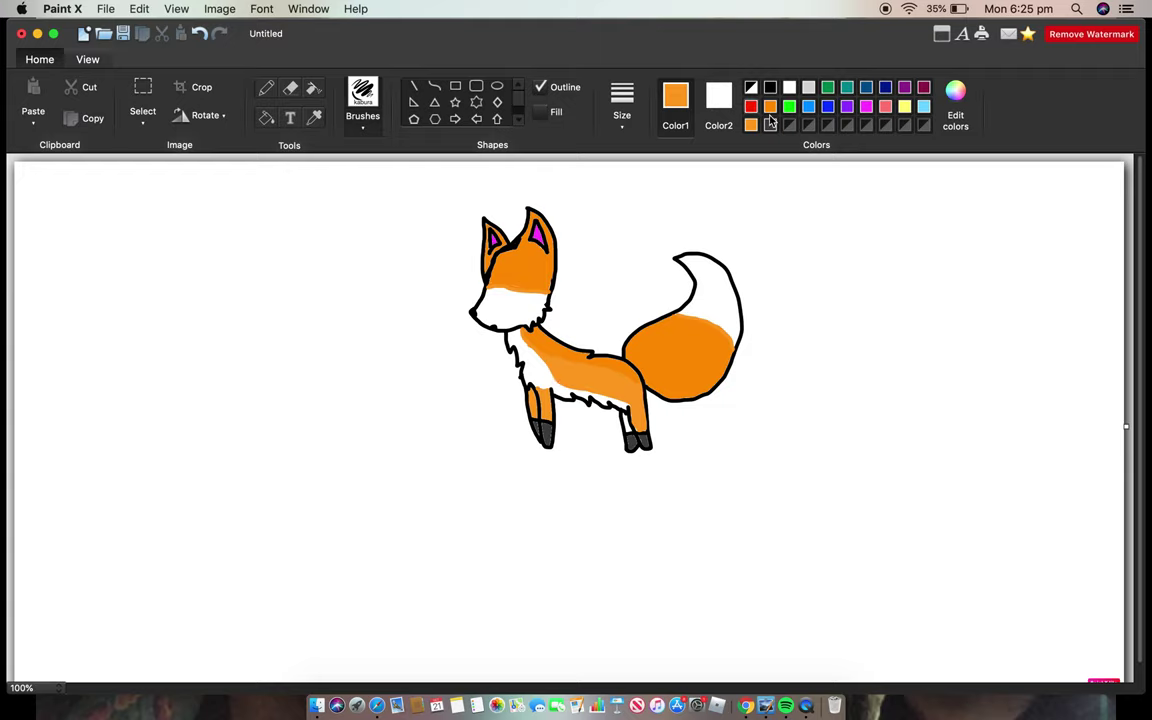
- Mix an even lighter orange, colour the far hind leg, and shade the orange edges on the belly, face and tail
{"action": "left_click", "coordinate": [958, 97]}
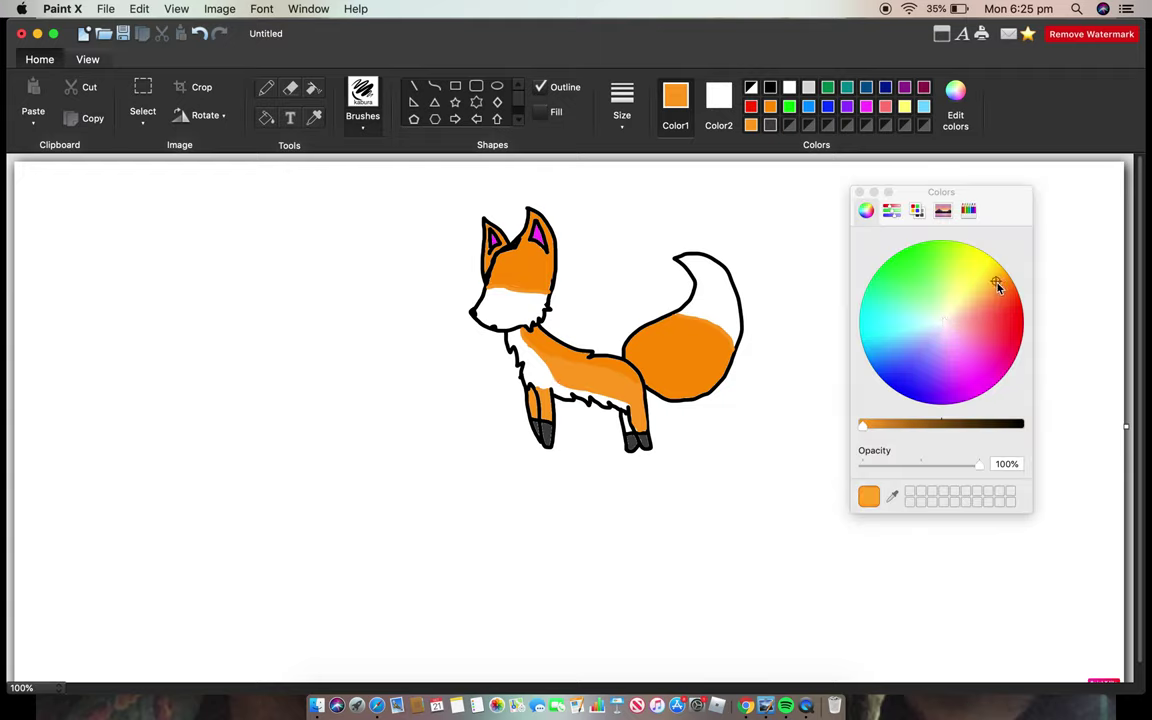
{"action": "left_click", "coordinate": [956, 118]}
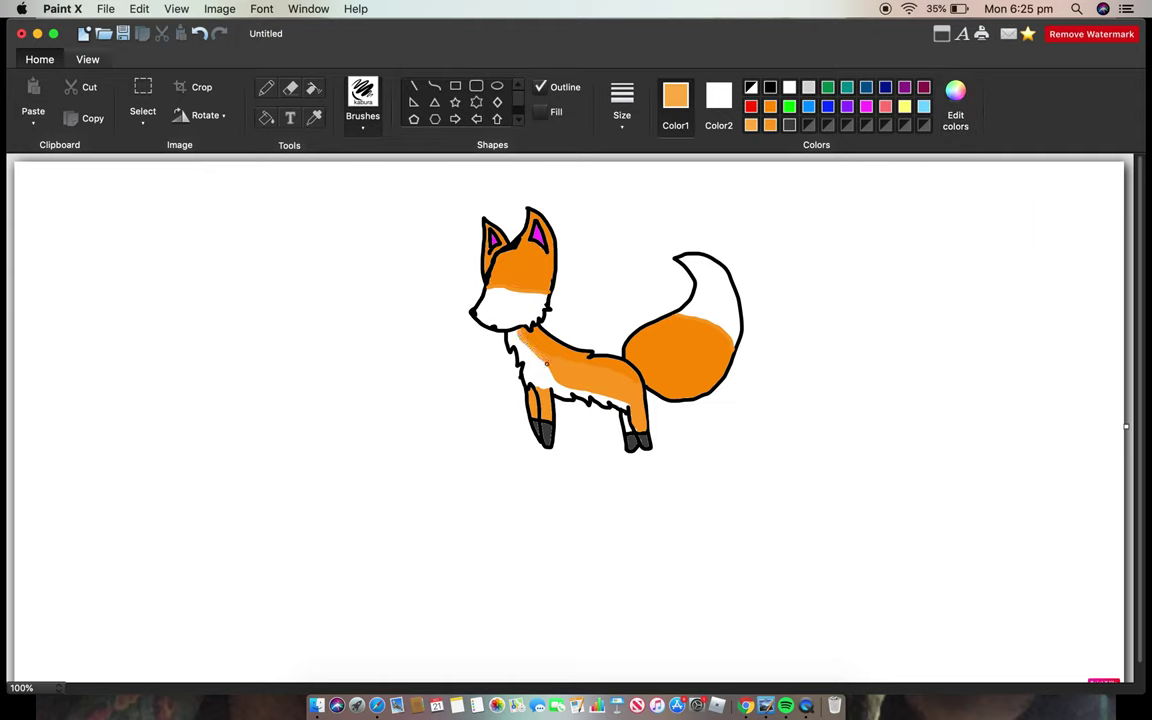
{"action": "left_click_drag", "start_coordinate": [555, 377], "coordinate": [629, 404]}
{"action": "left_click", "coordinate": [266, 118]}
{"action": "mouse_move", "coordinate": [693, 316]}
{"action": "left_mouse_down"}
{"action": "mouse_move", "coordinate": [736, 344]}
{"action": "mouse_move", "coordinate": [703, 318]}
{"action": "left_mouse_up"}
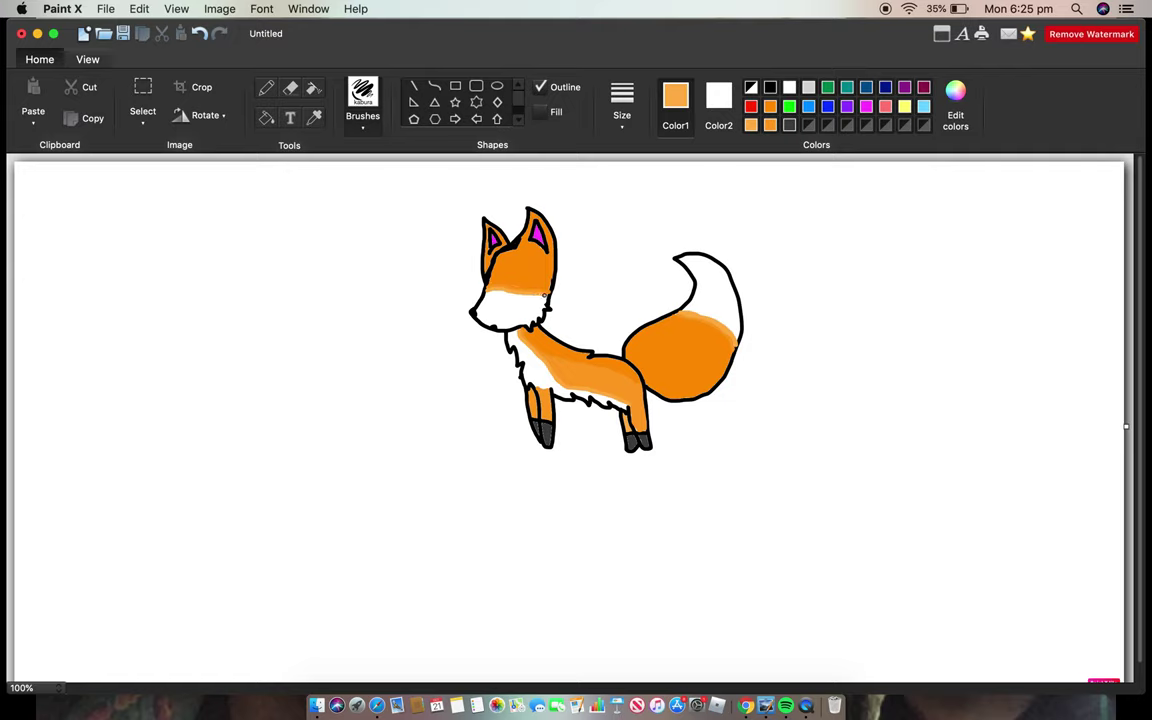
- Mix a pale orange and brush a band of it along the orange edge from the chest to the belly
{"action": "left_click", "coordinate": [963, 118]}
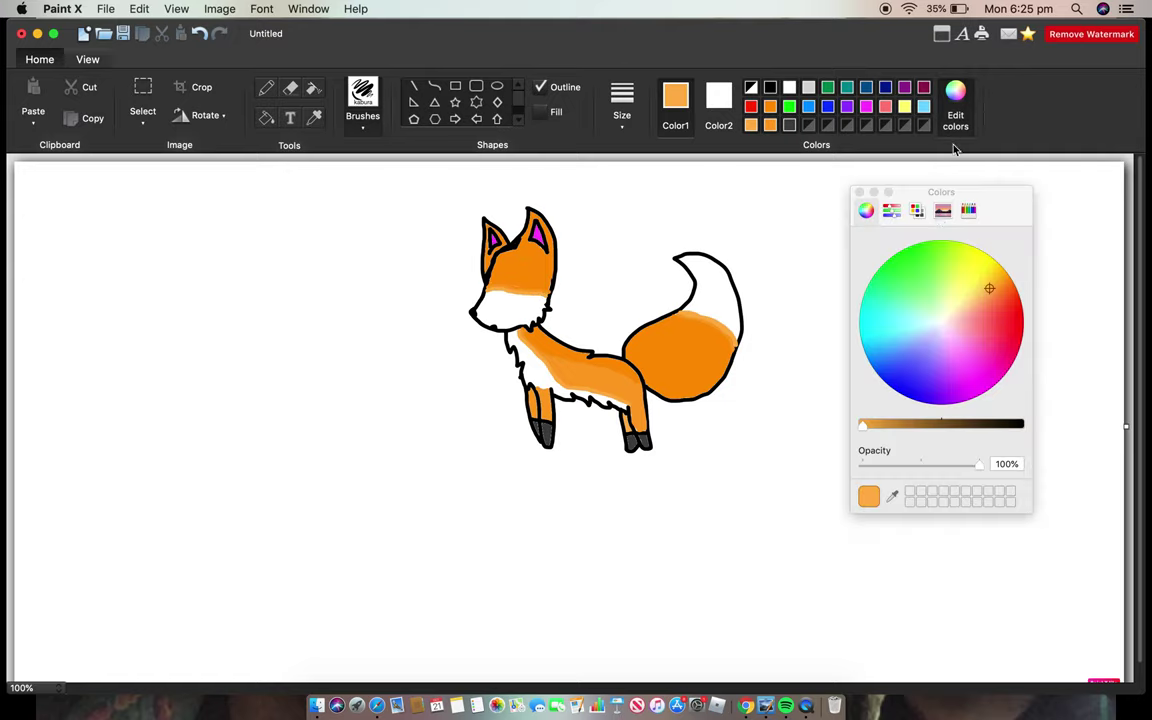
{"action": "left_click", "coordinate": [984, 298]}
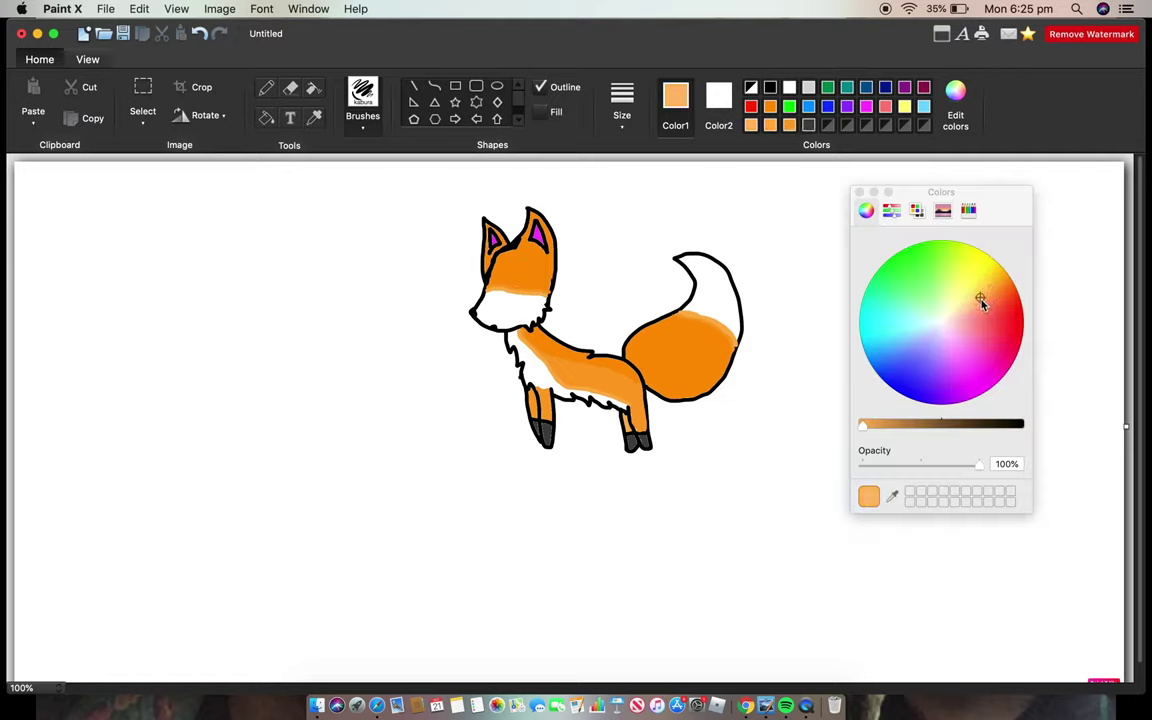
{"action": "left_click", "coordinate": [955, 100]}
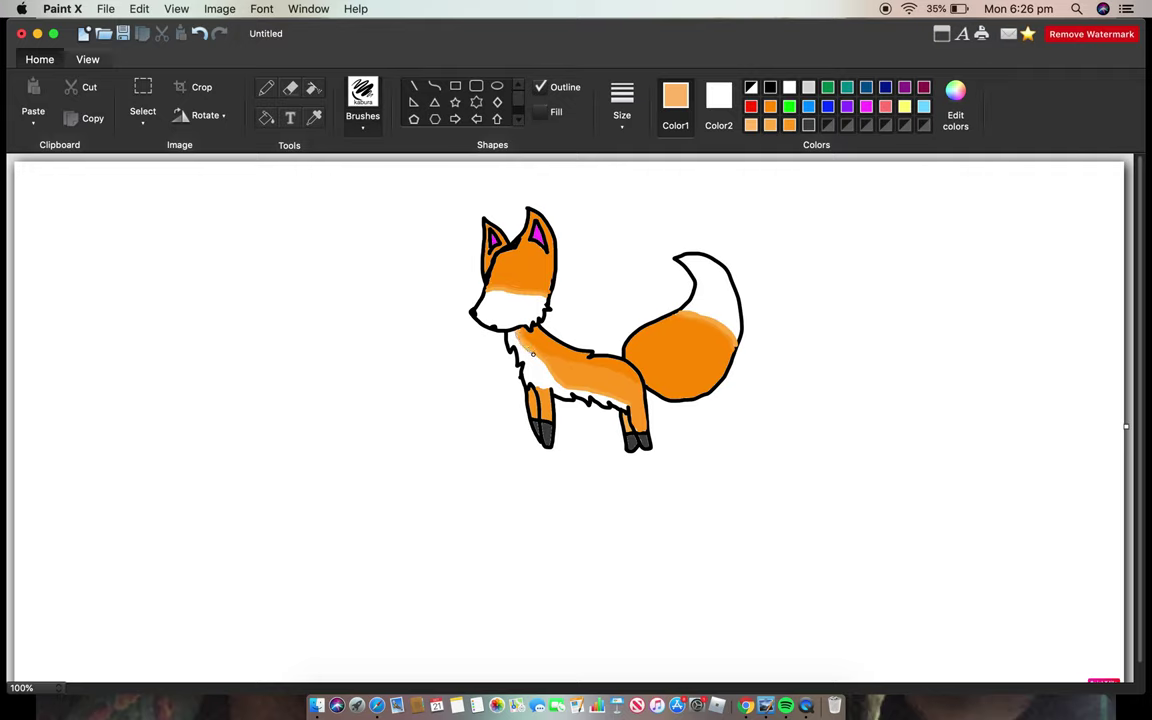
{"action": "left_click_drag", "start_coordinate": [546, 369], "coordinate": [579, 390]}
- Mix a pale peach and brush it along the outer edge of the chest and belly shading
{"action": "left_click", "coordinate": [955, 100]}
{"action": "left_click_drag", "start_coordinate": [980, 300], "coordinate": [966, 317]}
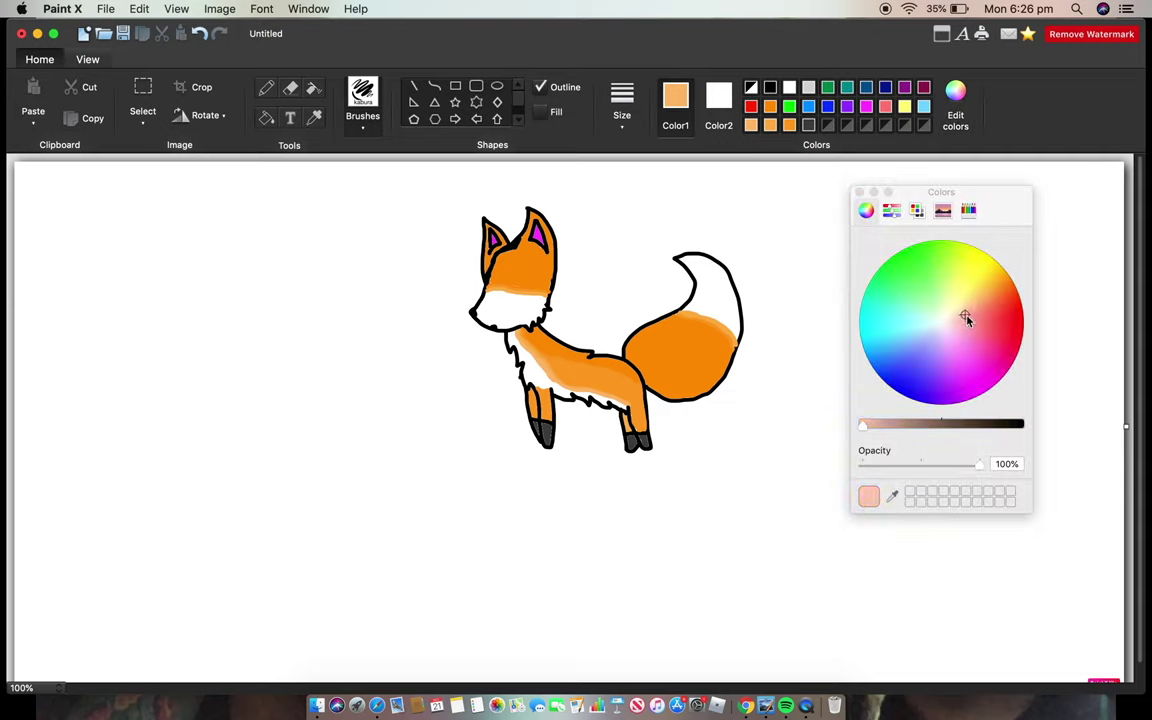
{"action": "left_click", "coordinate": [962, 98]}
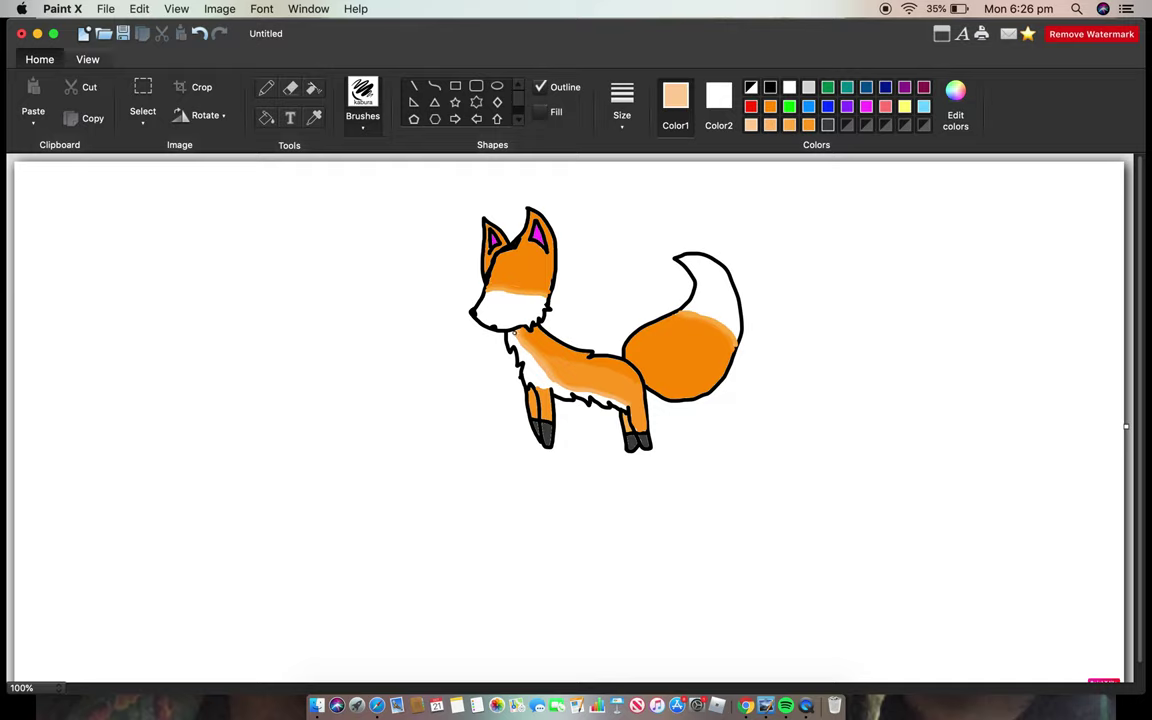
{"action": "left_click_drag", "start_coordinate": [541, 370], "coordinate": [572, 392]}
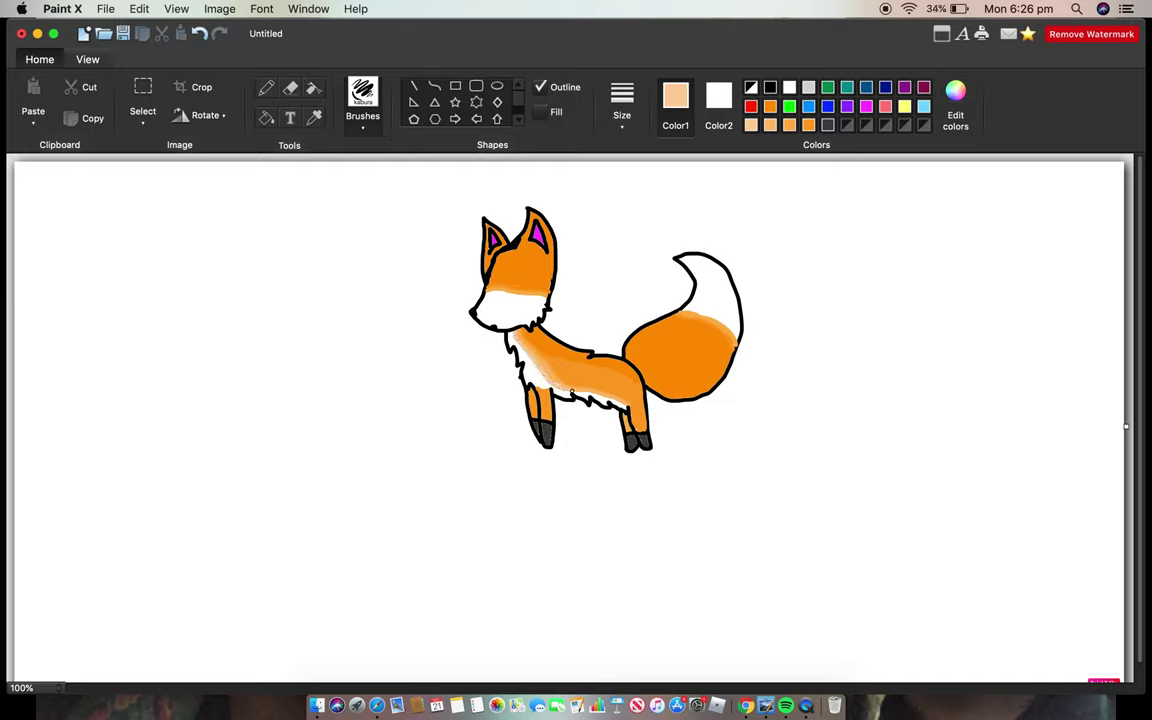
- Blend the orange edges on the tail and face into the white with strokes of pale orange and pale peach
{"action": "left_click", "coordinate": [770, 126]}
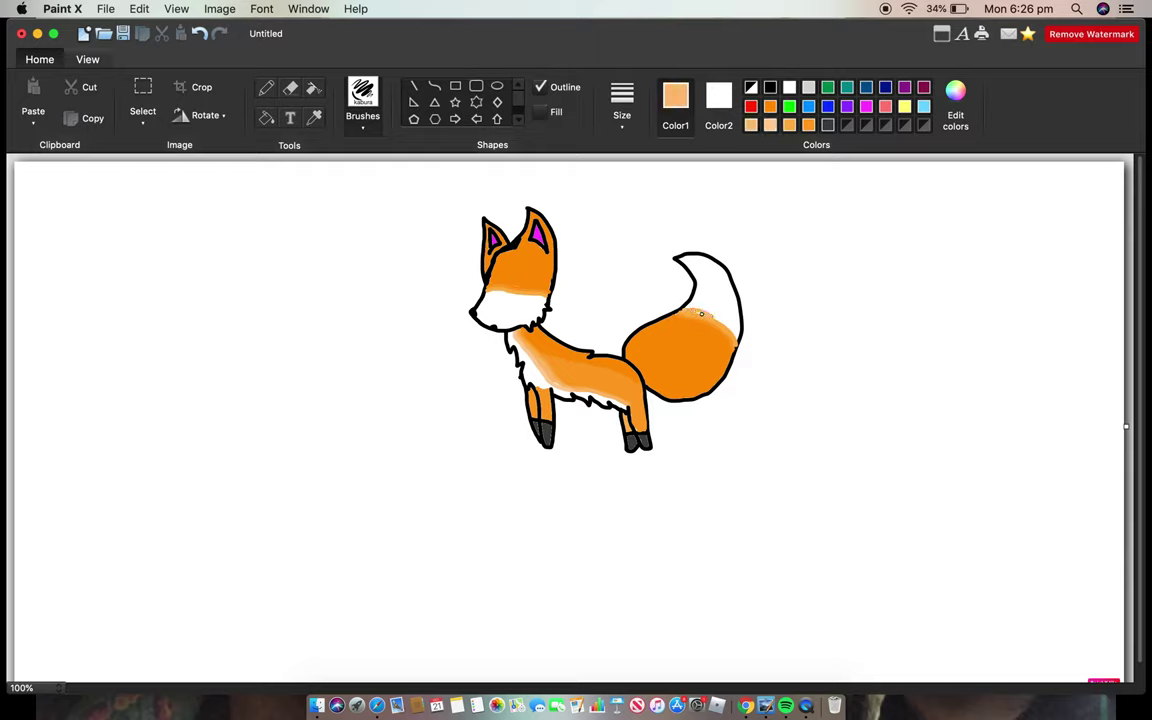
{"action": "mouse_move", "coordinate": [706, 314]}
{"action": "left_mouse_down"}
{"action": "mouse_move", "coordinate": [737, 341]}
{"action": "mouse_move", "coordinate": [727, 325]}
{"action": "left_mouse_up"}
{"action": "left_click_drag", "start_coordinate": [488, 292], "coordinate": [531, 296]}
{"action": "left_click", "coordinate": [770, 125]}
{"action": "left_click", "coordinate": [770, 128]}
{"action": "left_click_drag", "start_coordinate": [489, 293], "coordinate": [521, 299]}
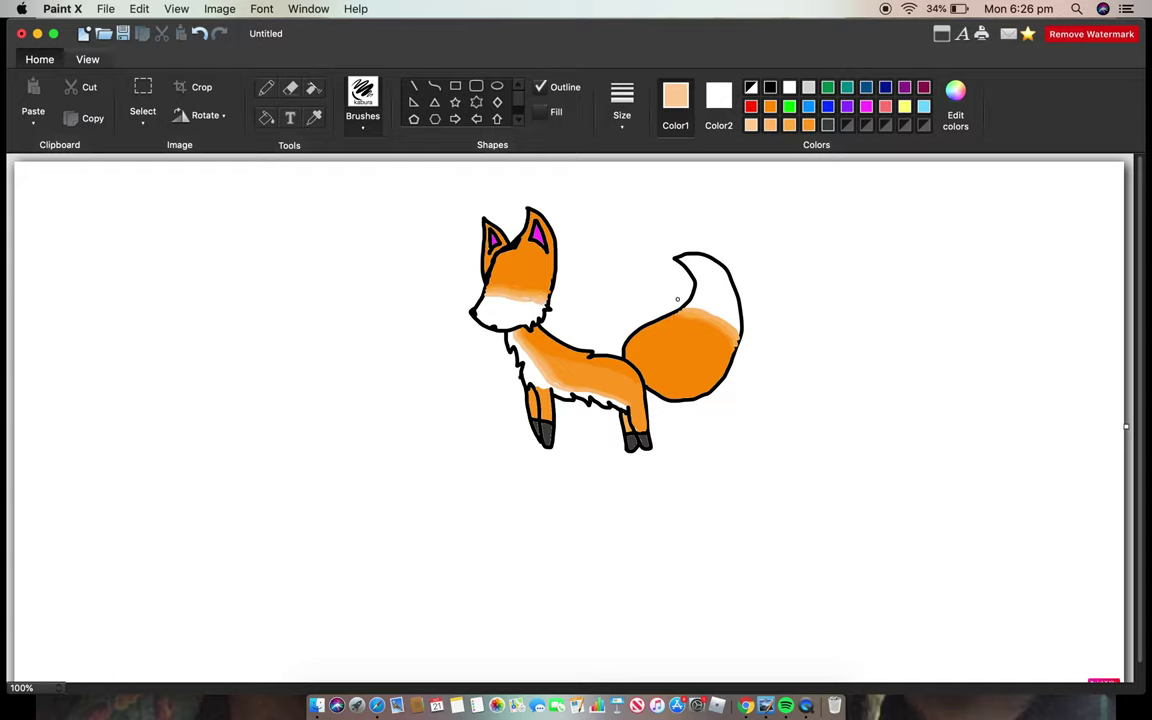
{"action": "left_click_drag", "start_coordinate": [687, 307], "coordinate": [739, 332]}
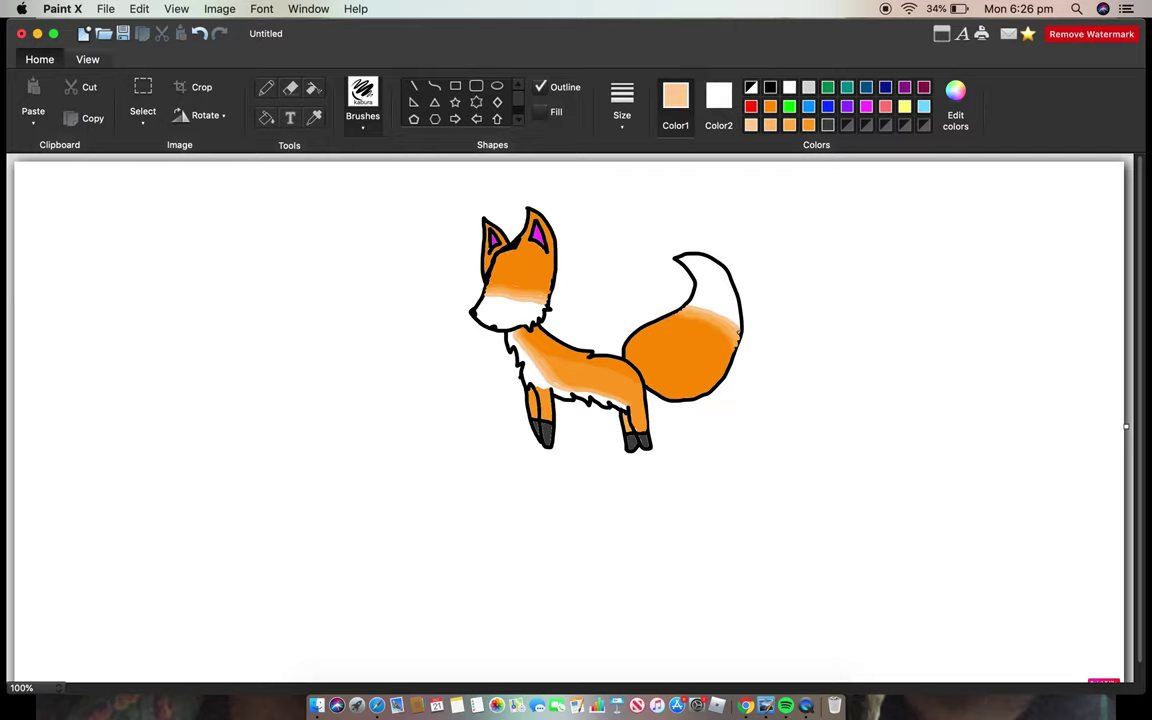
- Touch up the black outline around the face and tail, and paint the tip of the nose magenta
{"action": "left_click", "coordinate": [771, 88]}
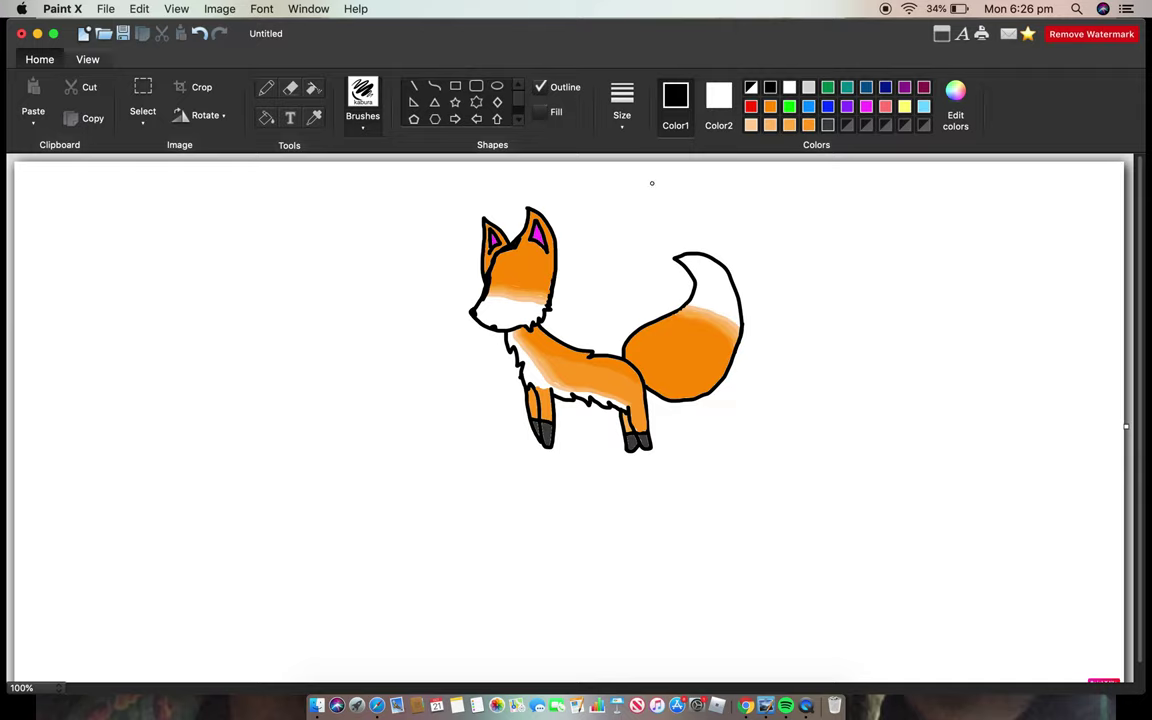
{"action": "left_click", "coordinate": [866, 106]}
{"action": "left_click", "coordinate": [473, 313]}
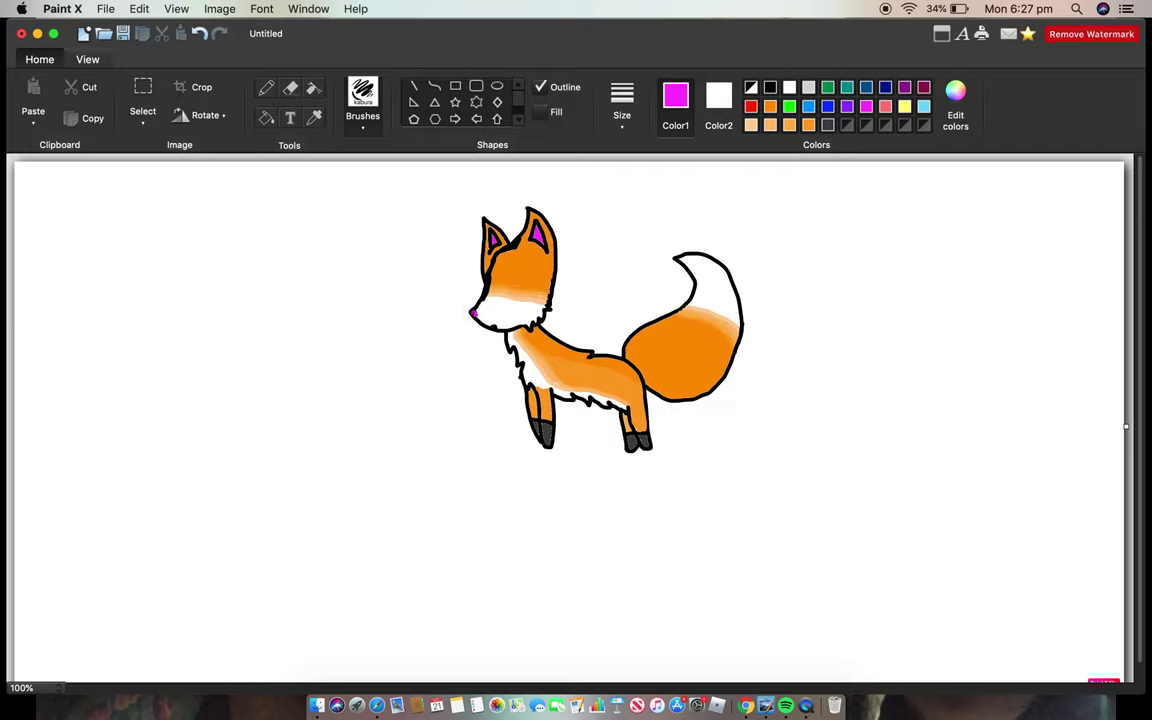
{"action": "left_click", "coordinate": [473, 312]}
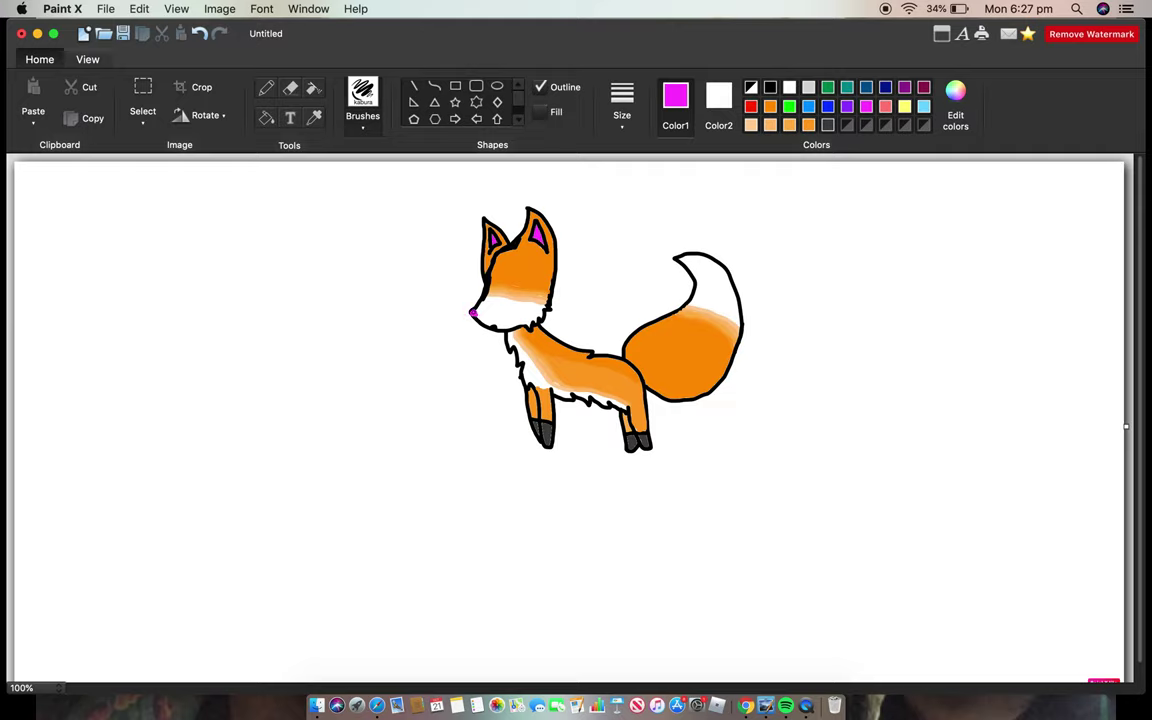
- Draw an eye on the face with a thick black upper lid, lashes and outline, and colour its inside dark grey
{"action": "left_click", "coordinate": [770, 87]}
{"action": "left_click_drag", "start_coordinate": [505, 289], "coordinate": [518, 287]}
{"action": "left_click_drag", "start_coordinate": [524, 286], "coordinate": [537, 289]}
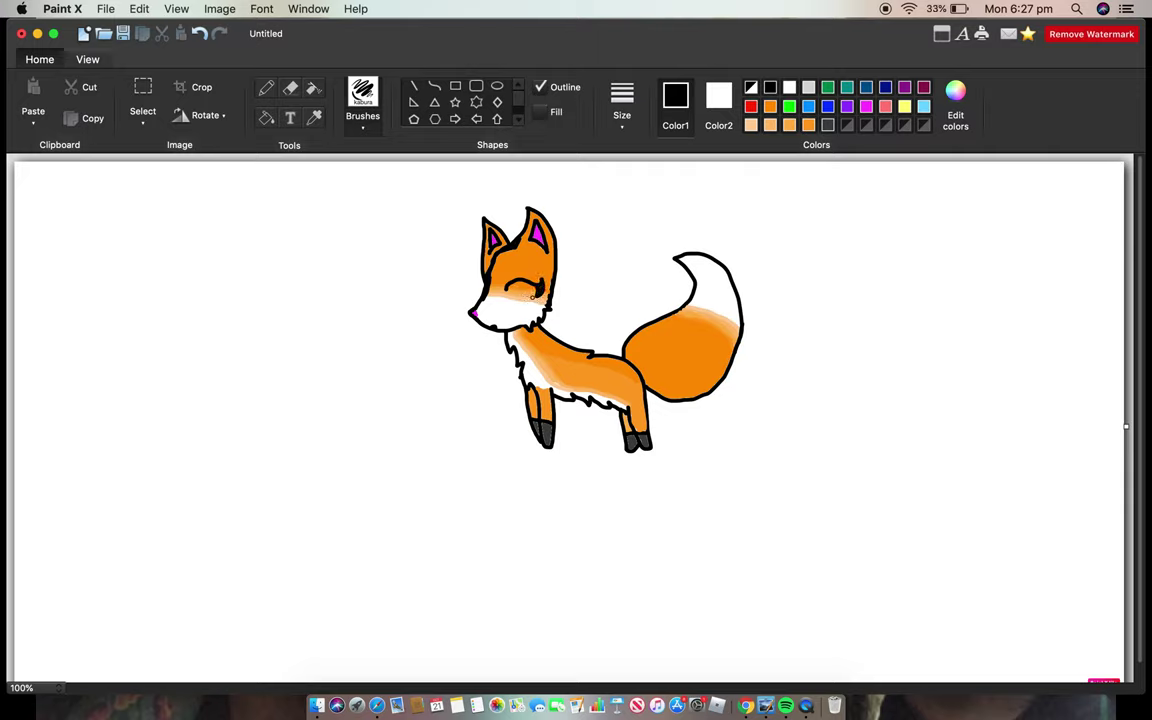
{"action": "left_click_drag", "start_coordinate": [512, 289], "coordinate": [515, 306]}
{"action": "left_click", "coordinate": [845, 126]}
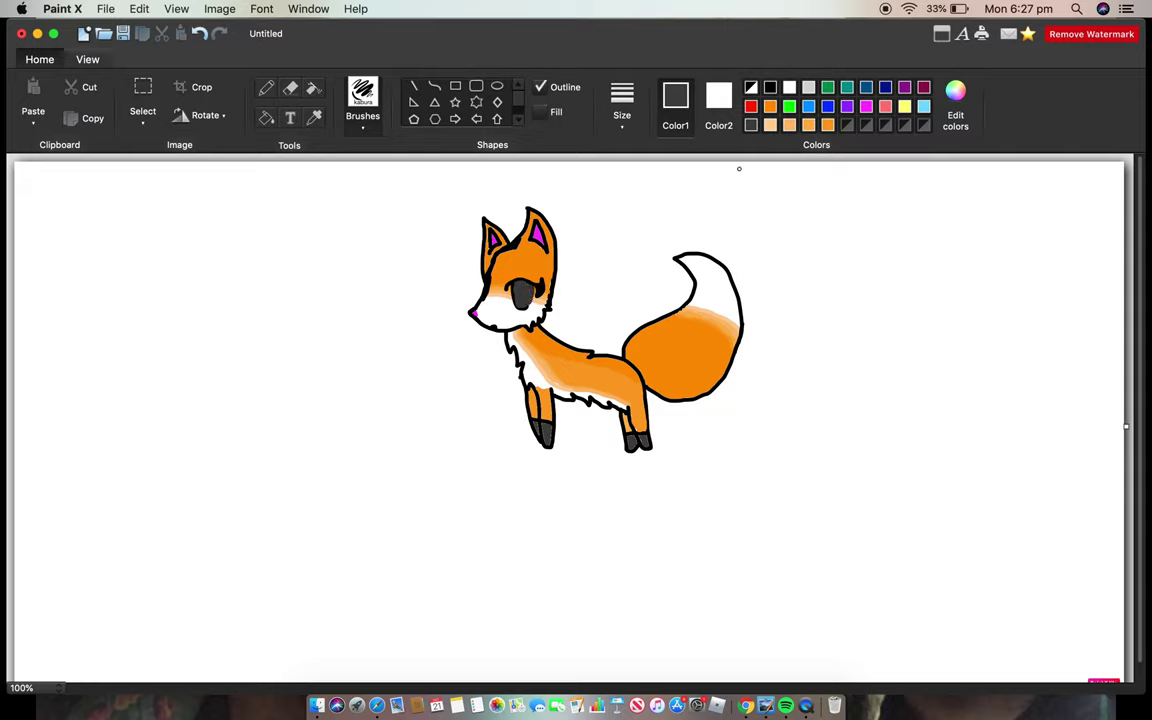
{"action": "left_click", "coordinate": [770, 87]}
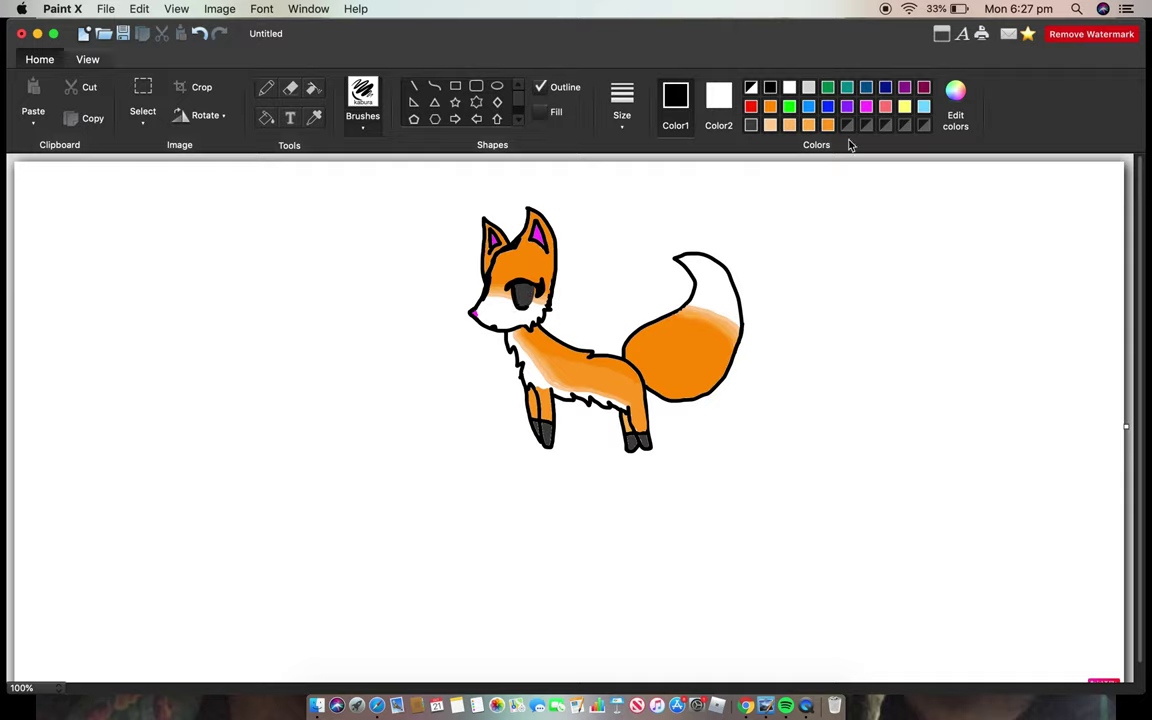
- Paint a yellow four-pointed star highlight in the middle of the eye
{"action": "left_click", "coordinate": [904, 107]}
{"action": "left_click_drag", "start_coordinate": [523, 288], "coordinate": [523, 299]}
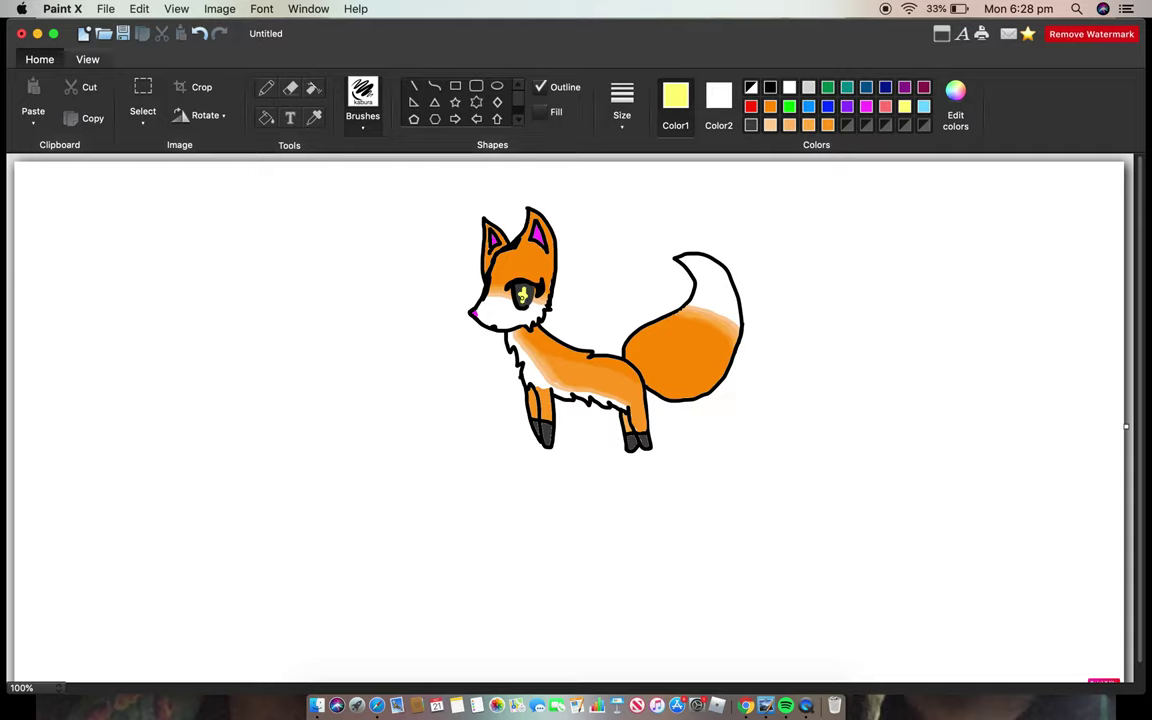
{"action": "left_click", "coordinate": [769, 87]}
- Fill the white background around the fox with bright blue
{"action": "left_click", "coordinate": [827, 106]}
{"action": "left_click", "coordinate": [266, 117]}
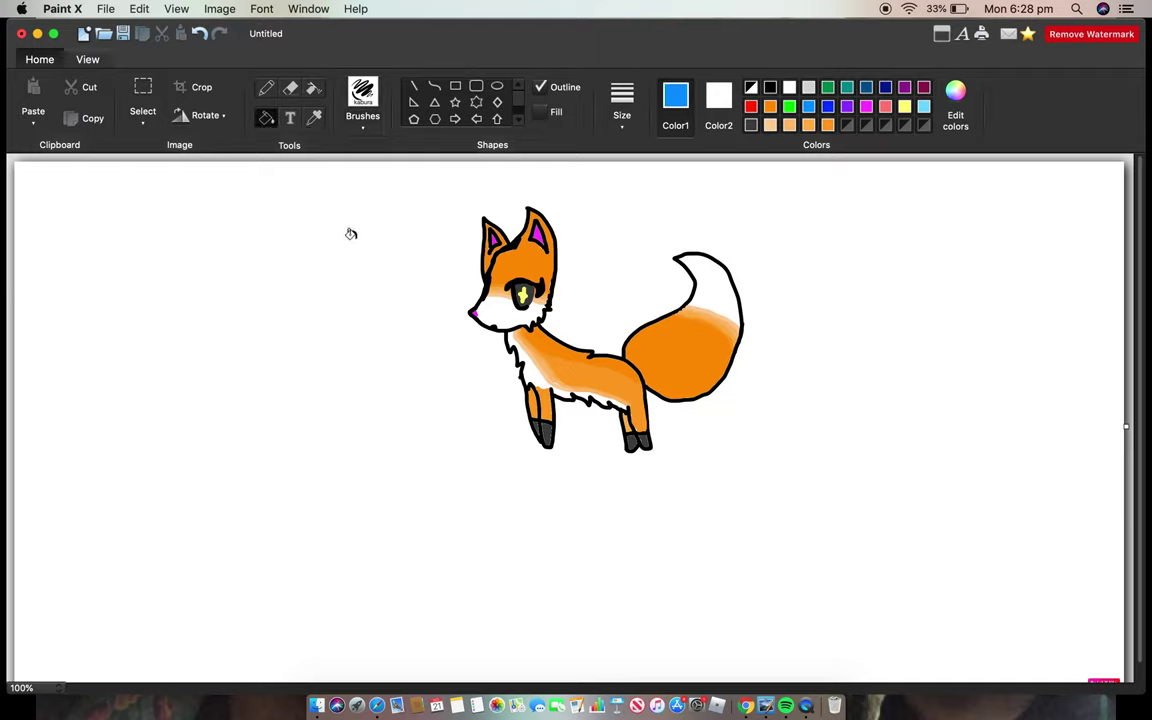
{"action": "left_click", "coordinate": [363, 265]}
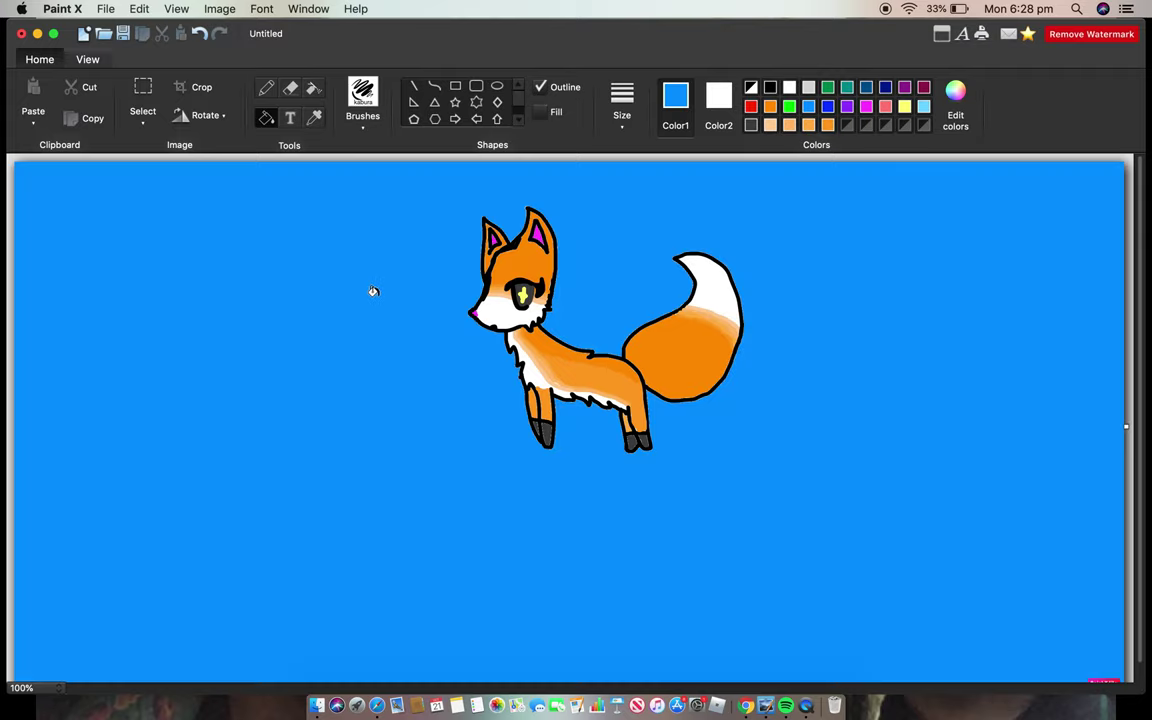
- Mix a lighter sky blue as the drawing colour
{"action": "left_click", "coordinate": [955, 100]}
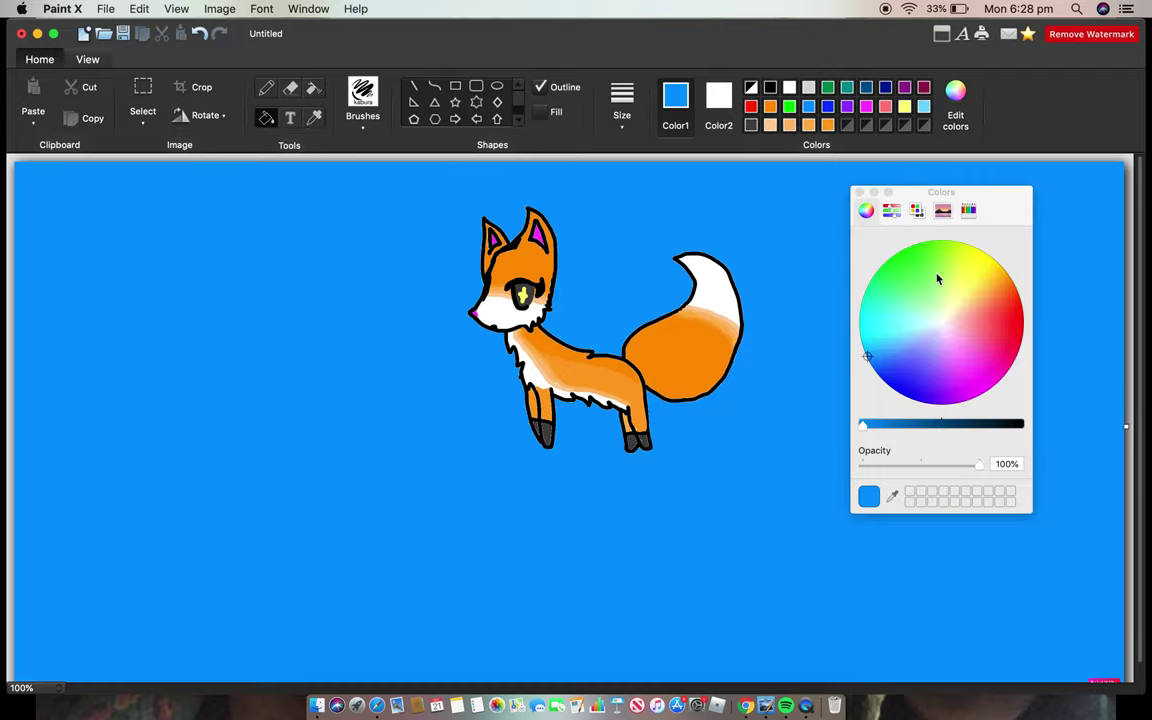
{"action": "left_click", "coordinate": [877, 335]}
{"action": "left_click", "coordinate": [955, 100]}
{"action": "left_click", "coordinate": [372, 102]}
{"action": "mouse_move", "coordinate": [381, 248]}
{"action": "left_mouse_down"}
{"action": "mouse_move", "coordinate": [378, 262]}
{"action": "mouse_move", "coordinate": [398, 260]}
{"action": "mouse_move", "coordinate": [380, 247]}
{"action": "left_mouse_up"}
{"action": "left_click", "coordinate": [199, 33]}
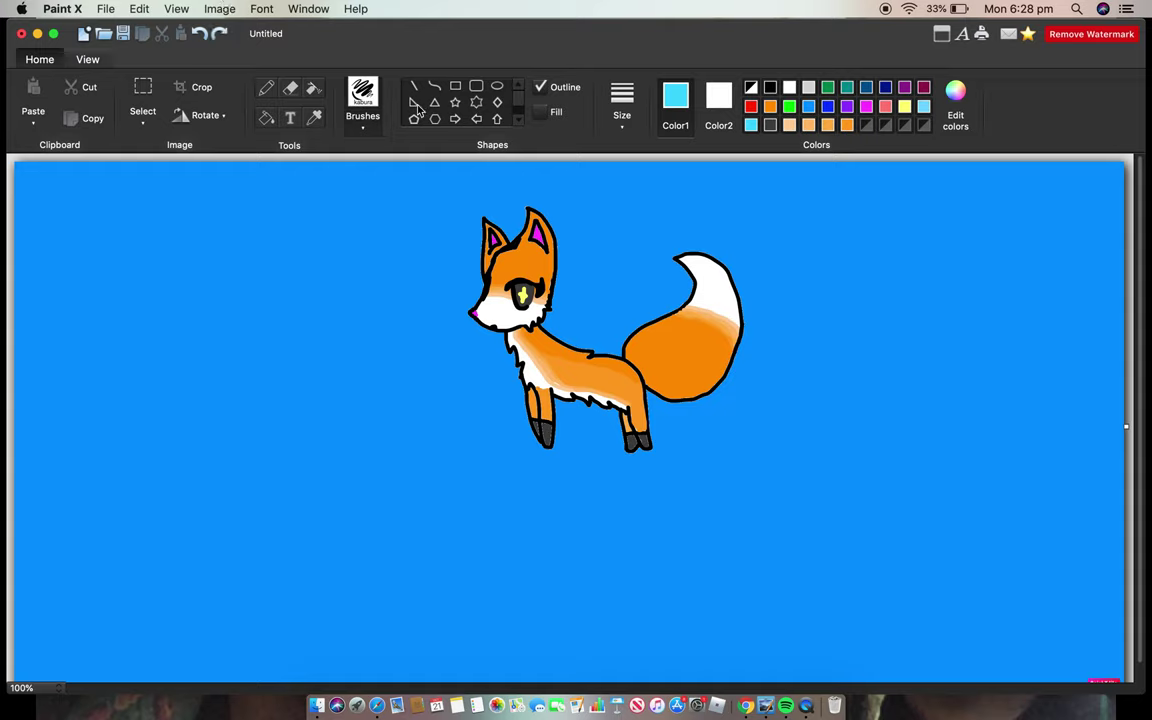
- Draw four light blue ellipse outlines on the background: two small and one medium in front of the fox, one large behind the tail
{"action": "left_click", "coordinate": [497, 86]}
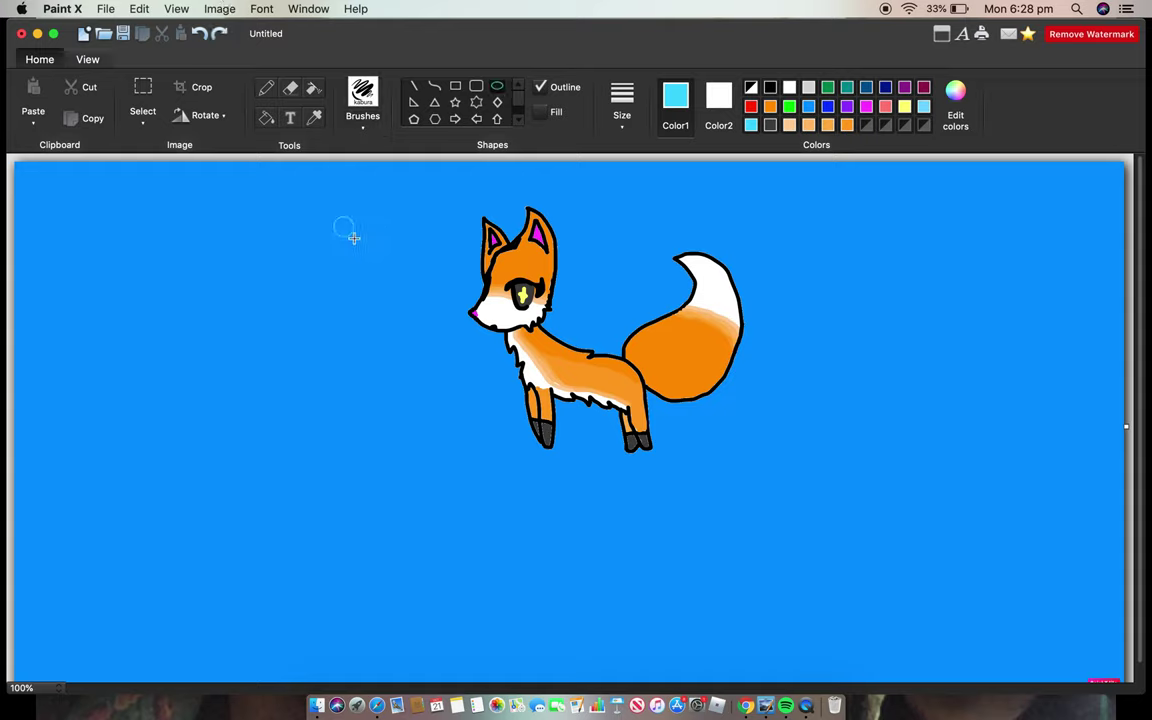
{"action": "left_click_drag", "start_coordinate": [330, 214], "coordinate": [358, 242]}
{"action": "left_click_drag", "start_coordinate": [236, 262], "coordinate": [258, 281]}
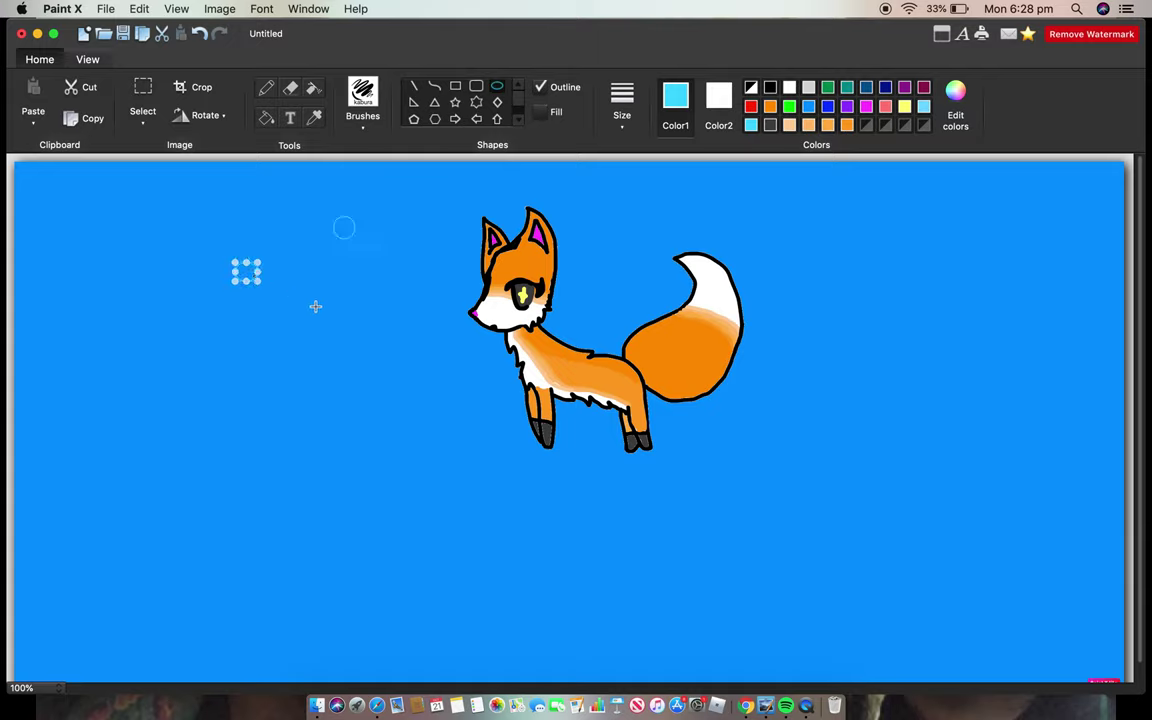
{"action": "left_click_drag", "start_coordinate": [378, 327], "coordinate": [390, 341]}
{"action": "left_click_drag", "start_coordinate": [428, 388], "coordinate": [442, 401]}
{"action": "mouse_move", "coordinate": [790, 222]}
{"action": "left_mouse_down"}
{"action": "mouse_move", "coordinate": [865, 344]}
{"action": "mouse_move", "coordinate": [910, 309]}
{"action": "mouse_move", "coordinate": [896, 318]}
{"action": "left_mouse_up"}
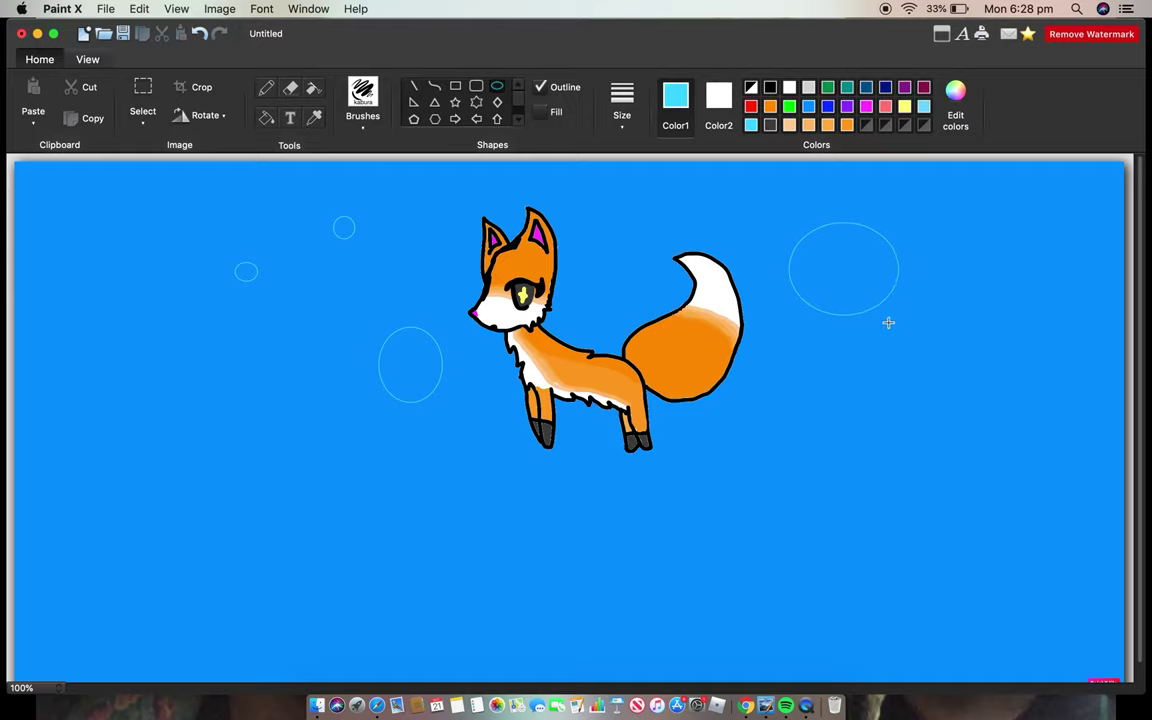
- Draw three more light blue ellipse outlines on the background: one below the tail, one beneath the fox and one in the lower left area
{"action": "mouse_move", "coordinate": [916, 423]}
{"action": "left_mouse_down"}
{"action": "mouse_move", "coordinate": [936, 455]}
{"action": "mouse_move", "coordinate": [956, 458]}
{"action": "left_mouse_up"}
{"action": "left_click_drag", "start_coordinate": [585, 529], "coordinate": [634, 575]}
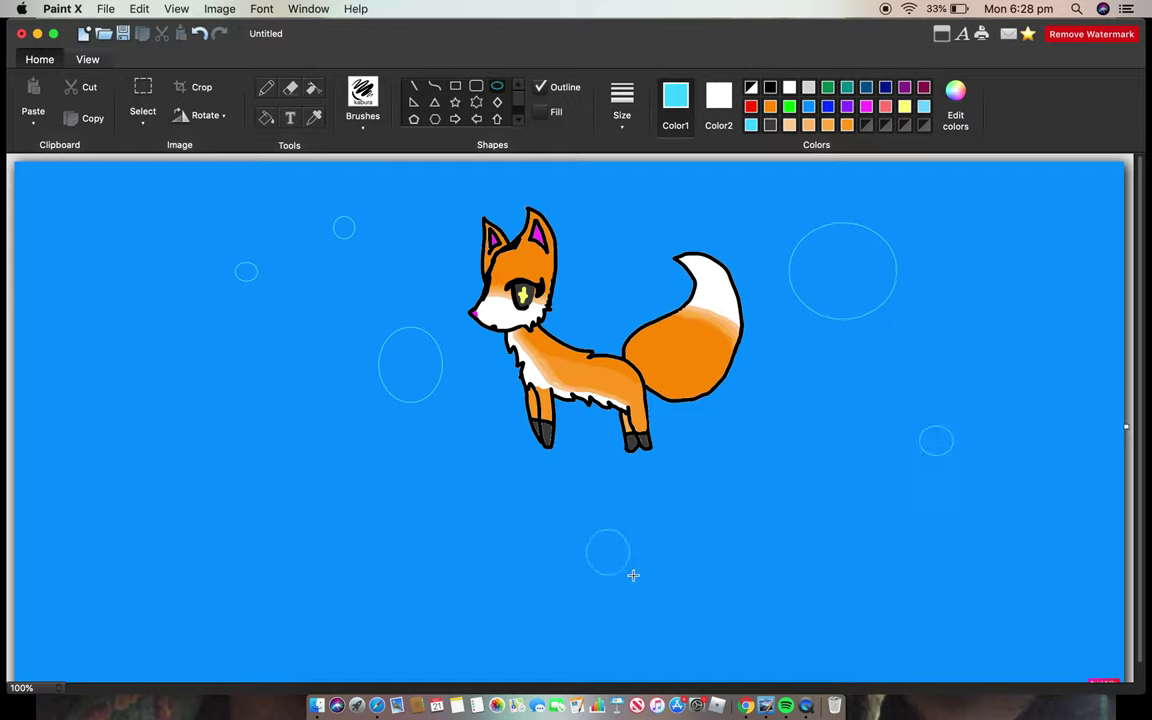
{"action": "left_click_drag", "start_coordinate": [123, 487], "coordinate": [173, 522]}
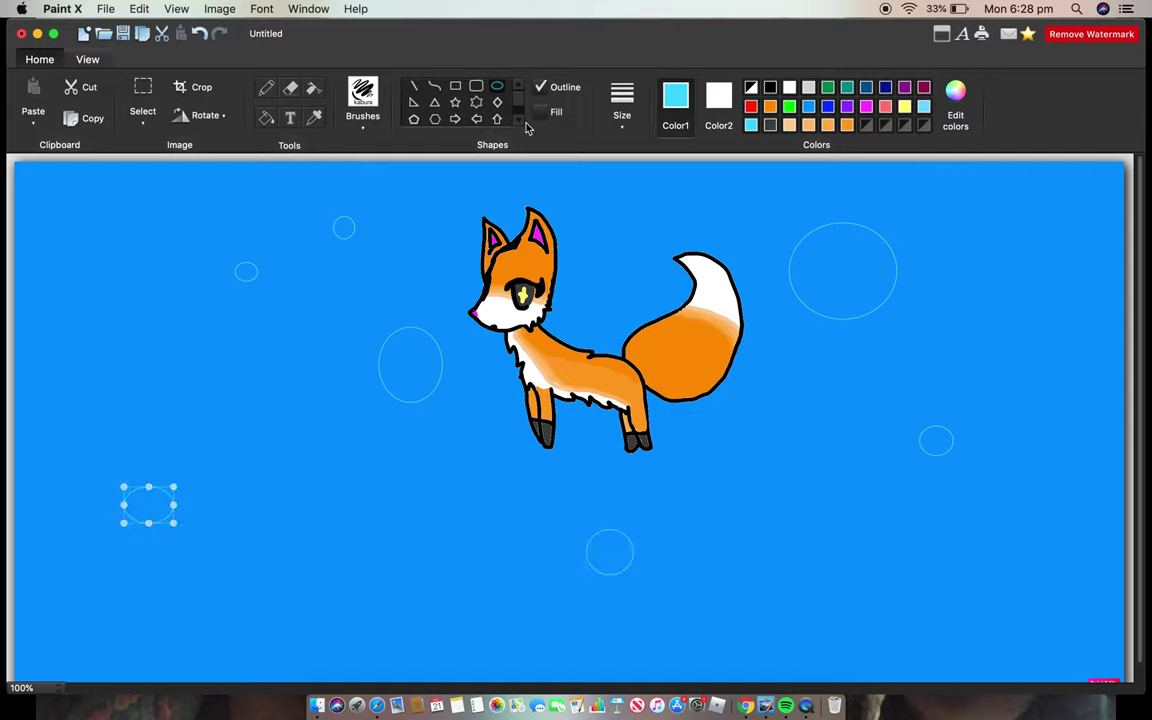
- Fill all seven background ellipses with the light sky blue to make solid bubbles
{"action": "left_click", "coordinate": [261, 121]}
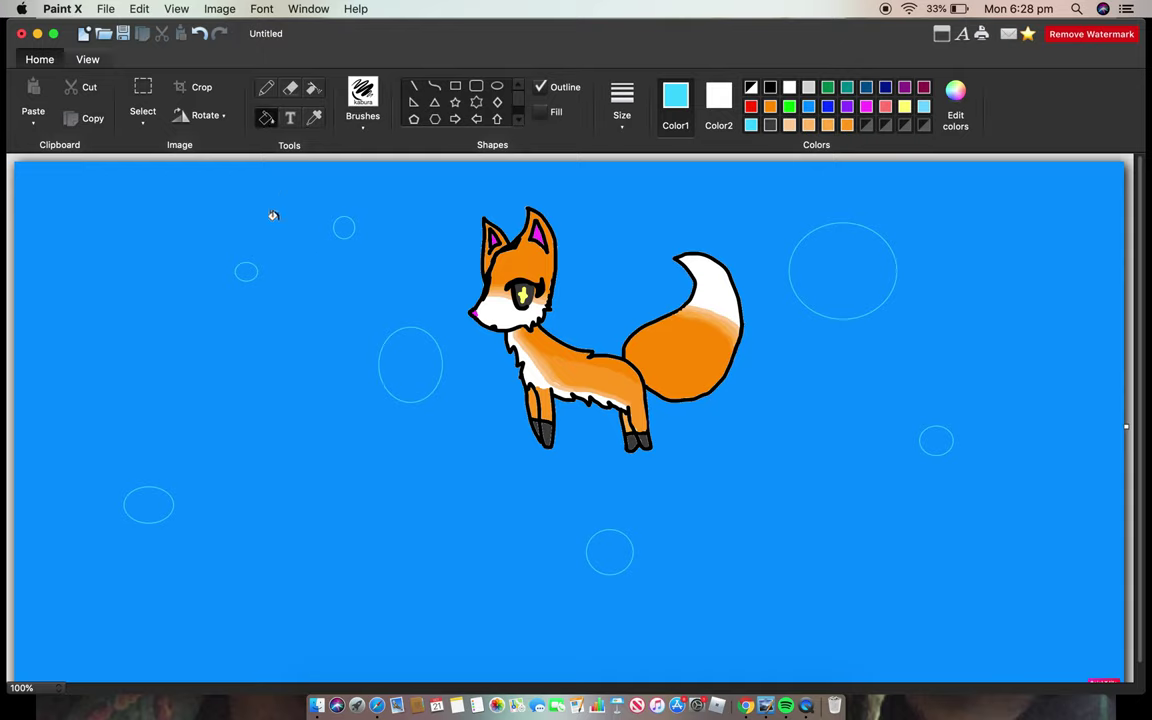
{"action": "left_click", "coordinate": [246, 270]}
{"action": "left_click", "coordinate": [341, 224]}
{"action": "left_click", "coordinate": [394, 352]}
{"action": "left_click", "coordinate": [136, 498]}
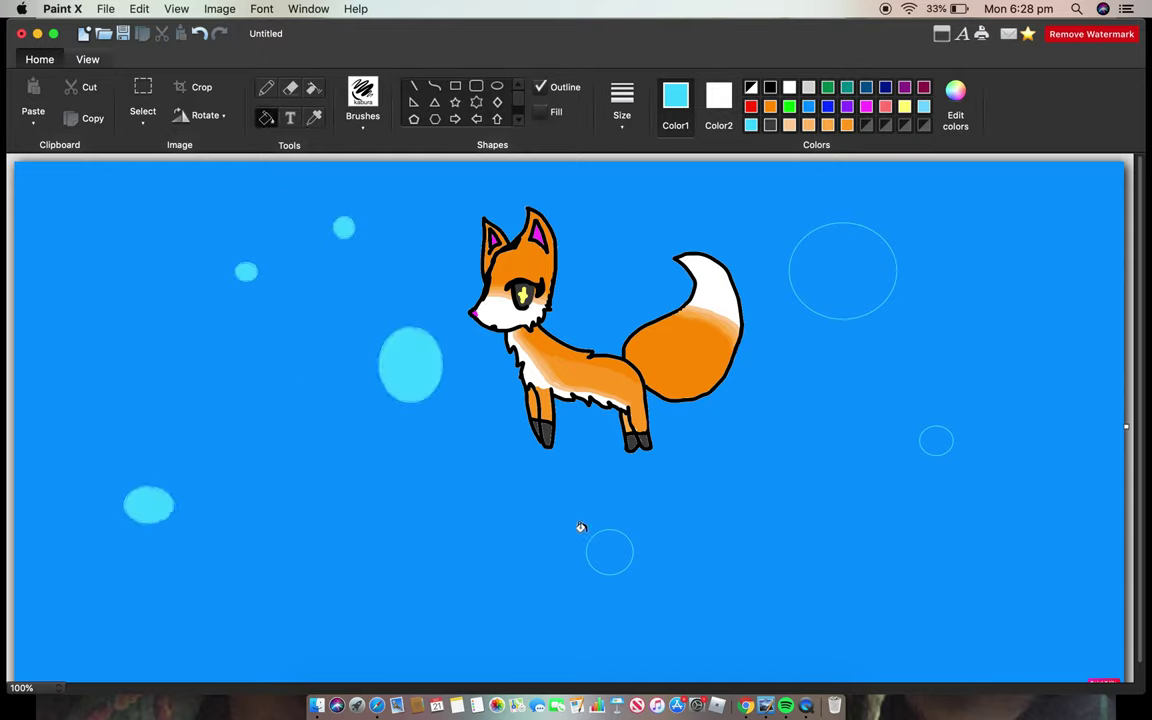
{"action": "left_click", "coordinate": [612, 548]}
{"action": "left_click", "coordinate": [857, 281]}
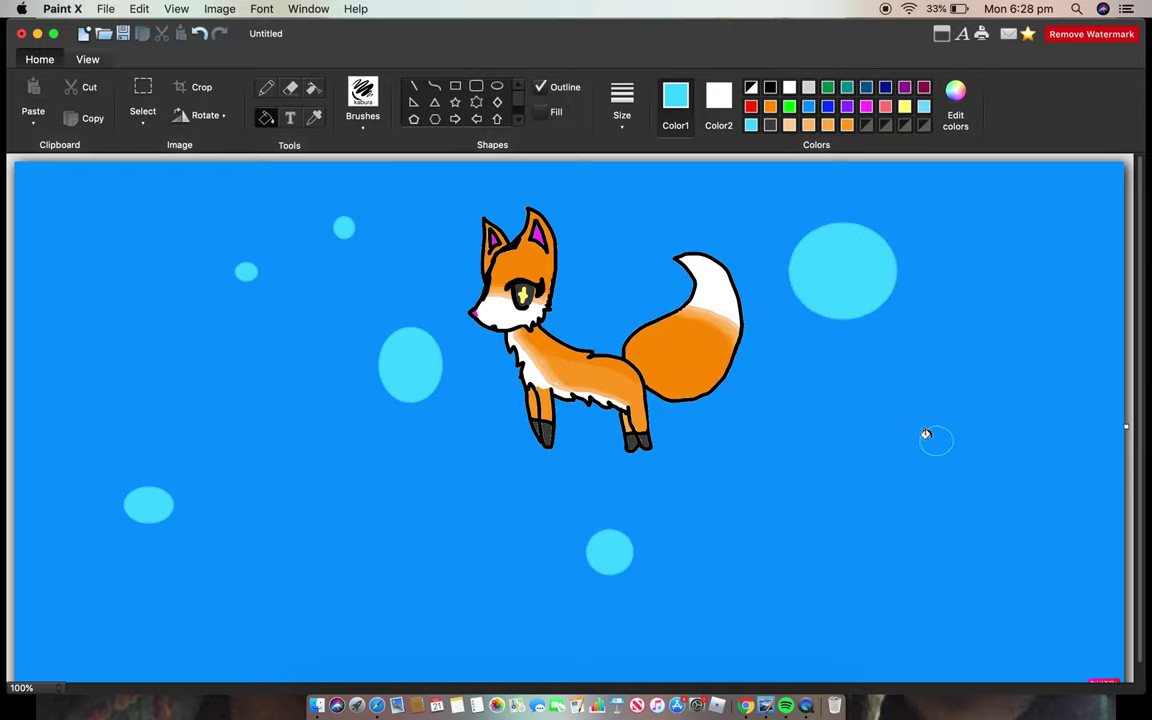
{"action": "left_click", "coordinate": [926, 437]}
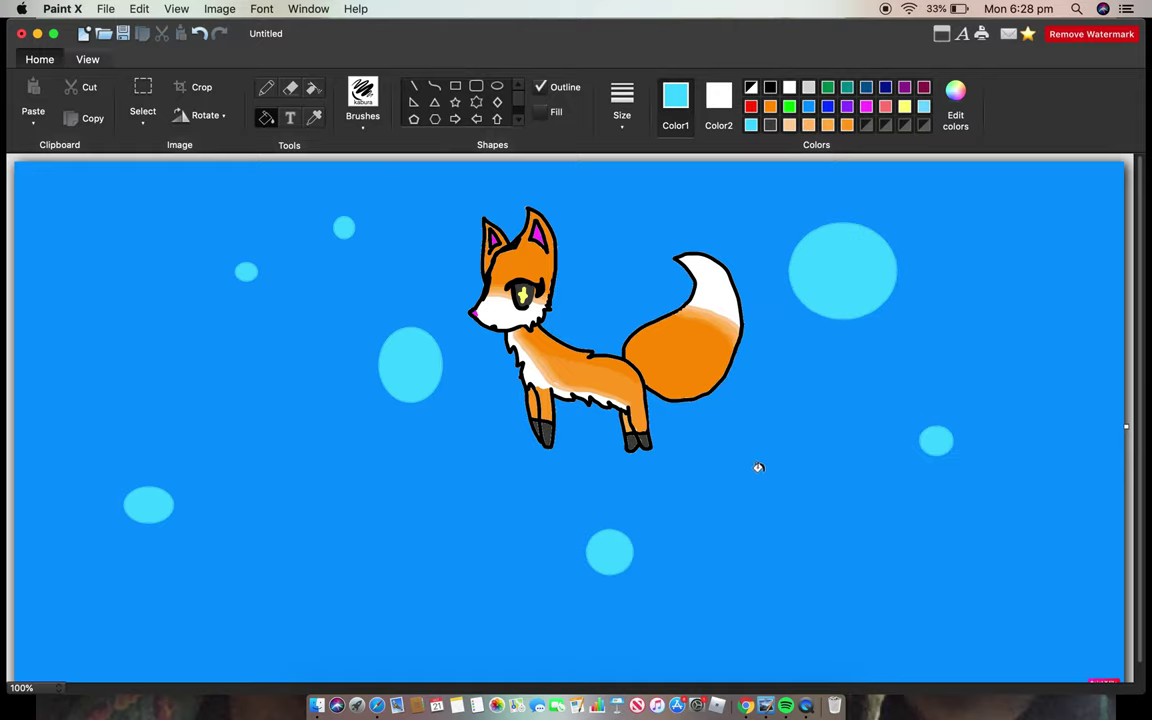
- Paint a dark blue mound in the canvas's lower left corner, tapering along the bottom edge, using the classic "brush" brush
{"action": "left_click", "coordinate": [827, 105]}
{"action": "scroll", "coordinate": [780, 282], "scroll_direction": "down", "scroll_amount": 1}
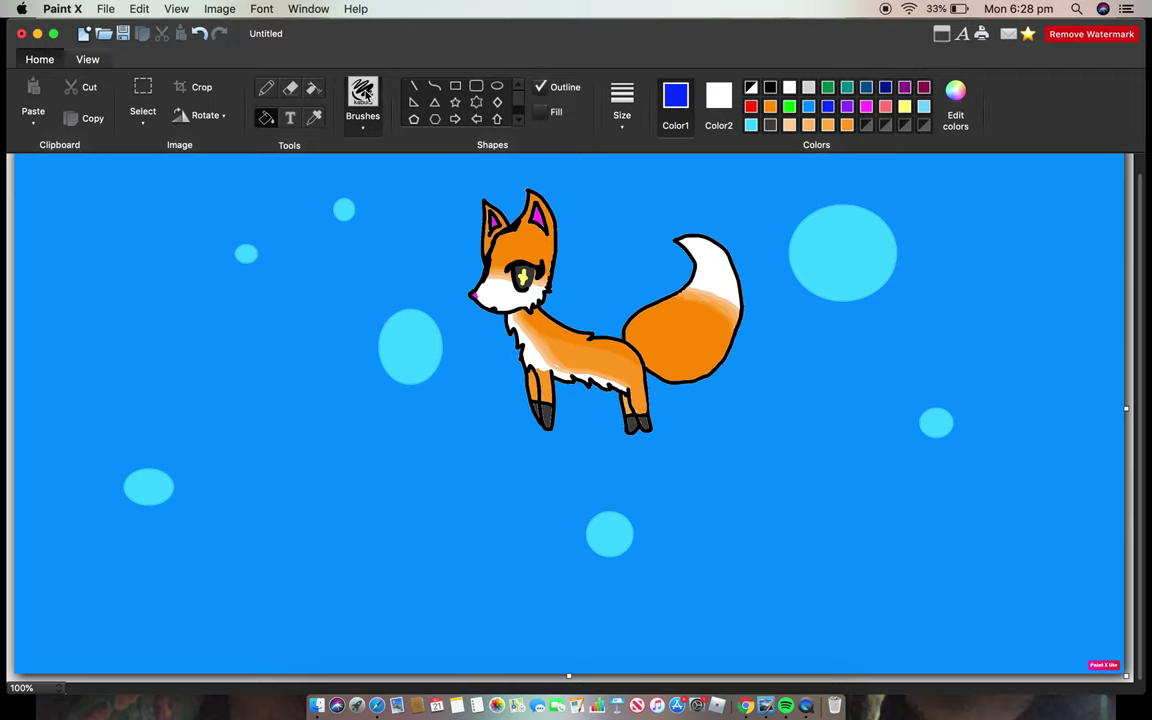
{"action": "left_click", "coordinate": [363, 126]}
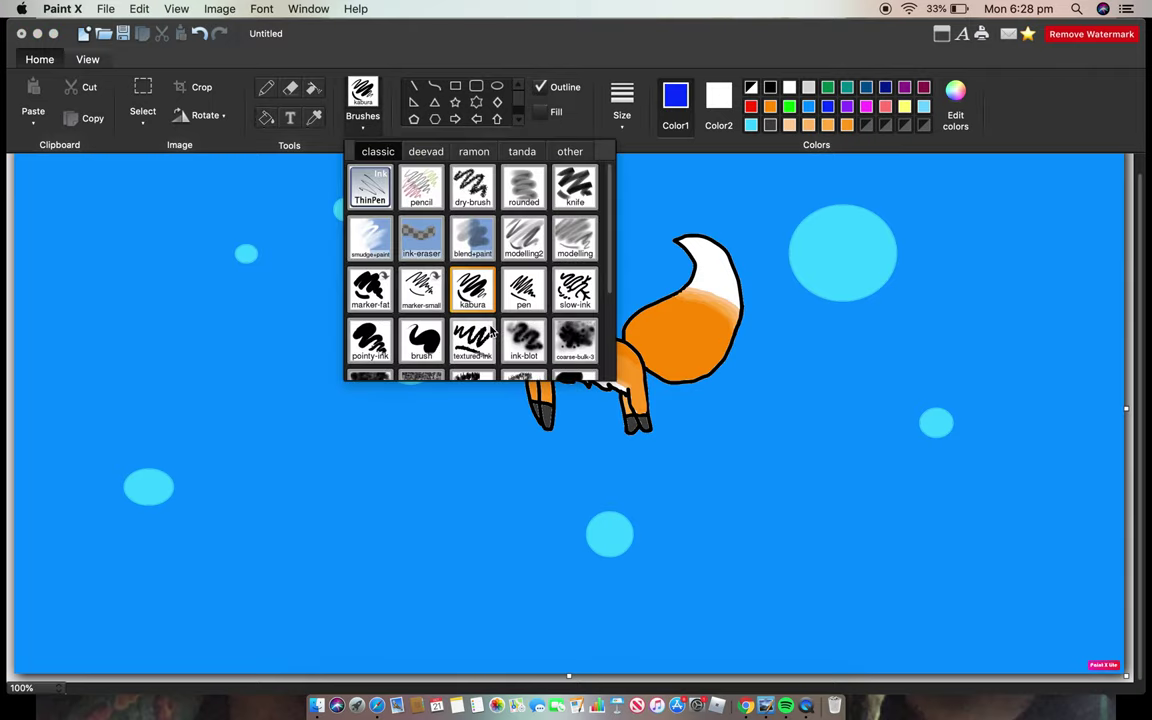
{"action": "scroll", "coordinate": [420, 270], "scroll_direction": "down", "scroll_amount": 3}
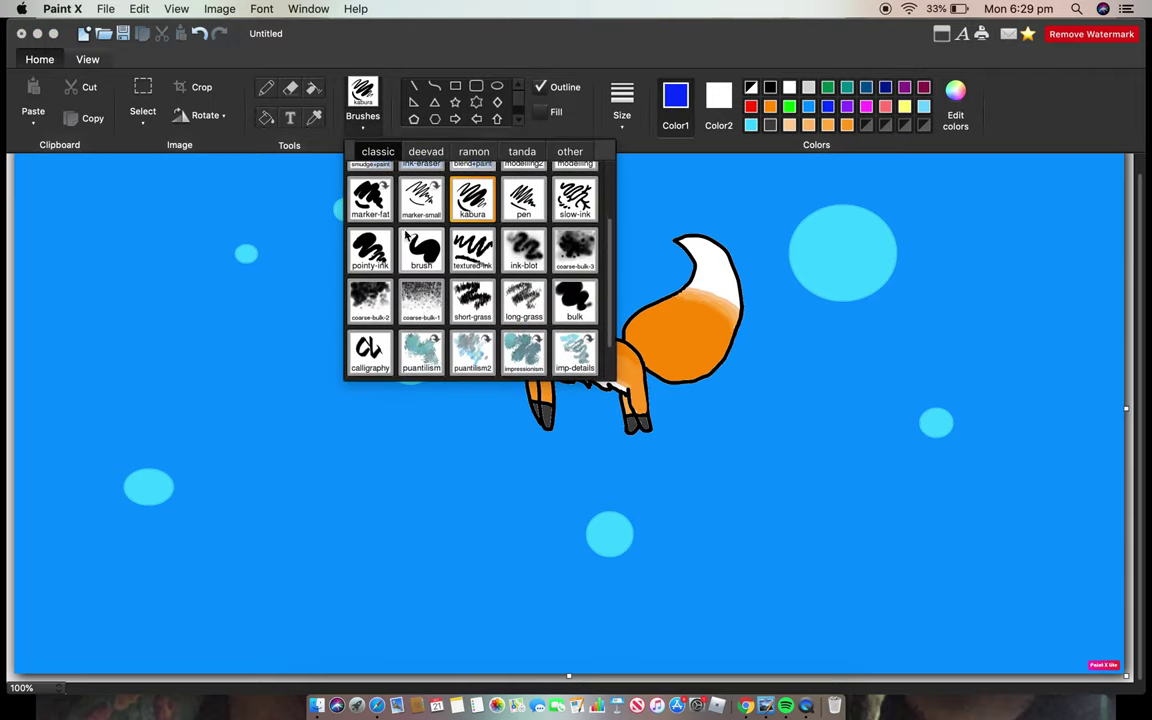
{"action": "left_click", "coordinate": [414, 244]}
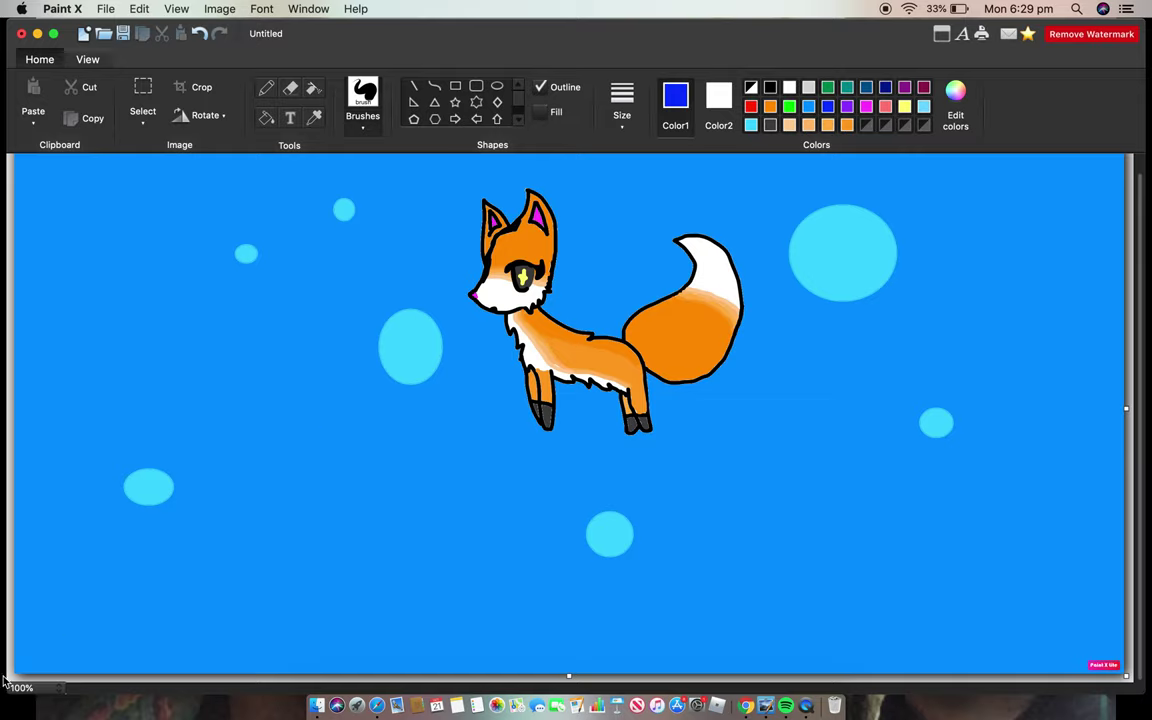
{"action": "left_click_drag", "start_coordinate": [20, 664], "coordinate": [31, 668]}
{"action": "mouse_move", "coordinate": [31, 668]}
{"action": "left_mouse_down"}
{"action": "mouse_move", "coordinate": [137, 681]}
{"action": "mouse_move", "coordinate": [3, 652]}
{"action": "mouse_move", "coordinate": [9, 626]}
{"action": "mouse_move", "coordinate": [39, 664]}
{"action": "mouse_move", "coordinate": [127, 678]}
{"action": "mouse_move", "coordinate": [72, 652]}
{"action": "mouse_move", "coordinate": [60, 662]}
{"action": "mouse_move", "coordinate": [58, 645]}
{"action": "mouse_move", "coordinate": [22, 631]}
{"action": "mouse_move", "coordinate": [157, 681]}
{"action": "mouse_move", "coordinate": [200, 672]}
{"action": "mouse_move", "coordinate": [68, 662]}
{"action": "mouse_move", "coordinate": [268, 661]}
{"action": "left_mouse_up"}
{"action": "mouse_move", "coordinate": [196, 680]}
{"action": "left_mouse_down"}
{"action": "mouse_move", "coordinate": [243, 668]}
{"action": "mouse_move", "coordinate": [470, 669]}
{"action": "left_mouse_up"}
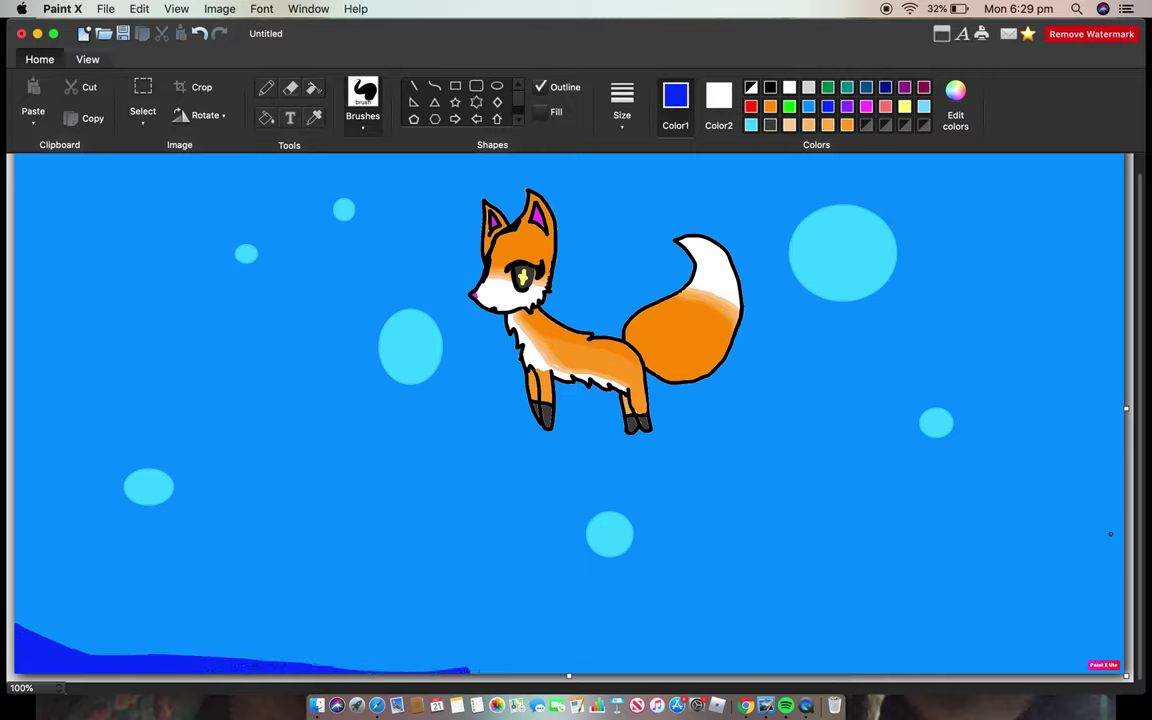
- Paint a tall dark blue slope in the canvas's lower right corner and join it to the left mound along the bottom edge
{"action": "mouse_move", "coordinate": [1119, 499]}
{"action": "left_mouse_down"}
{"action": "mouse_move", "coordinate": [1100, 659]}
{"action": "mouse_move", "coordinate": [1102, 679]}
{"action": "mouse_move", "coordinate": [1101, 656]}
{"action": "mouse_move", "coordinate": [1114, 675]}
{"action": "mouse_move", "coordinate": [1115, 572]}
{"action": "mouse_move", "coordinate": [1083, 656]}
{"action": "mouse_move", "coordinate": [1045, 669]}
{"action": "mouse_move", "coordinate": [942, 681]}
{"action": "mouse_move", "coordinate": [740, 672]}
{"action": "left_mouse_up"}
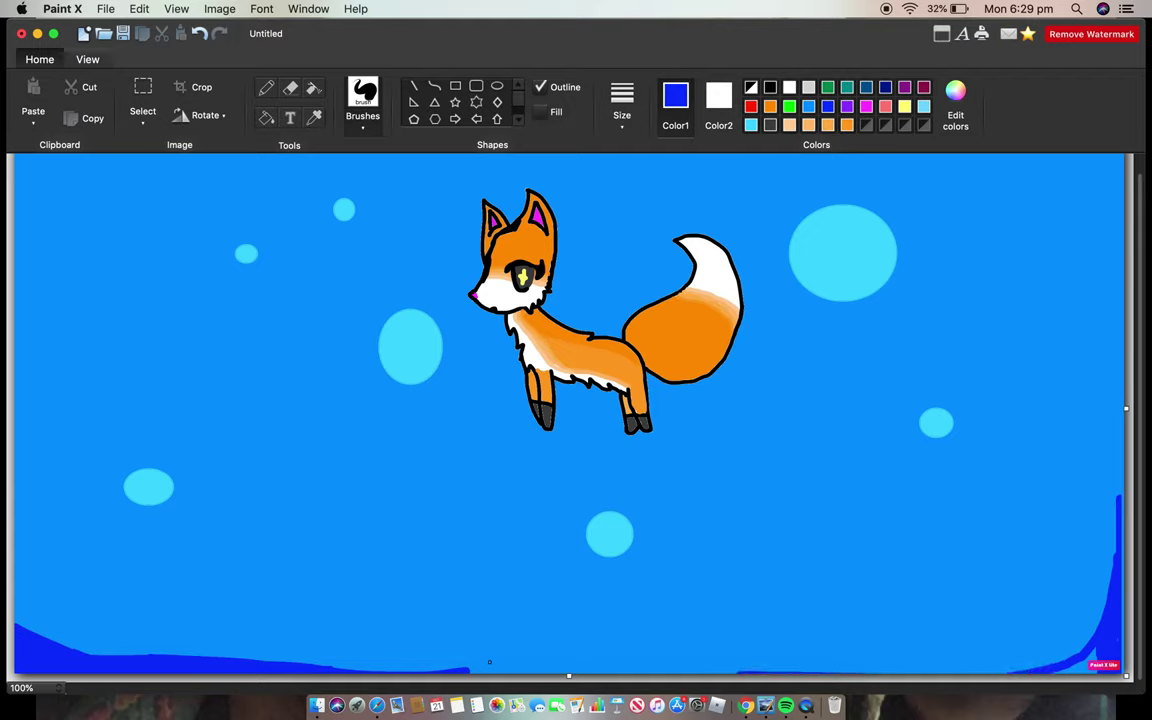
{"action": "mouse_move", "coordinate": [421, 669]}
{"action": "left_mouse_down"}
{"action": "mouse_move", "coordinate": [1017, 655]}
{"action": "mouse_move", "coordinate": [1112, 572]}
{"action": "mouse_move", "coordinate": [1013, 686]}
{"action": "mouse_move", "coordinate": [936, 672]}
{"action": "mouse_move", "coordinate": [1009, 660]}
{"action": "mouse_move", "coordinate": [1108, 552]}
{"action": "mouse_move", "coordinate": [1064, 622]}
{"action": "mouse_move", "coordinate": [1012, 647]}
{"action": "mouse_move", "coordinate": [1105, 566]}
{"action": "mouse_move", "coordinate": [1112, 518]}
{"action": "left_mouse_up"}
{"action": "mouse_move", "coordinate": [1106, 573]}
{"action": "left_mouse_down"}
{"action": "mouse_move", "coordinate": [1094, 640]}
{"action": "mouse_move", "coordinate": [1088, 618]}
{"action": "left_mouse_up"}
{"action": "mouse_move", "coordinate": [1078, 662]}
{"action": "left_mouse_down"}
{"action": "mouse_move", "coordinate": [1008, 669]}
{"action": "mouse_move", "coordinate": [1077, 650]}
{"action": "mouse_move", "coordinate": [1001, 673]}
{"action": "mouse_move", "coordinate": [1075, 631]}
{"action": "mouse_move", "coordinate": [1012, 681]}
{"action": "mouse_move", "coordinate": [1058, 635]}
{"action": "mouse_move", "coordinate": [1033, 650]}
{"action": "mouse_move", "coordinate": [1100, 606]}
{"action": "mouse_move", "coordinate": [1081, 637]}
{"action": "left_mouse_up"}
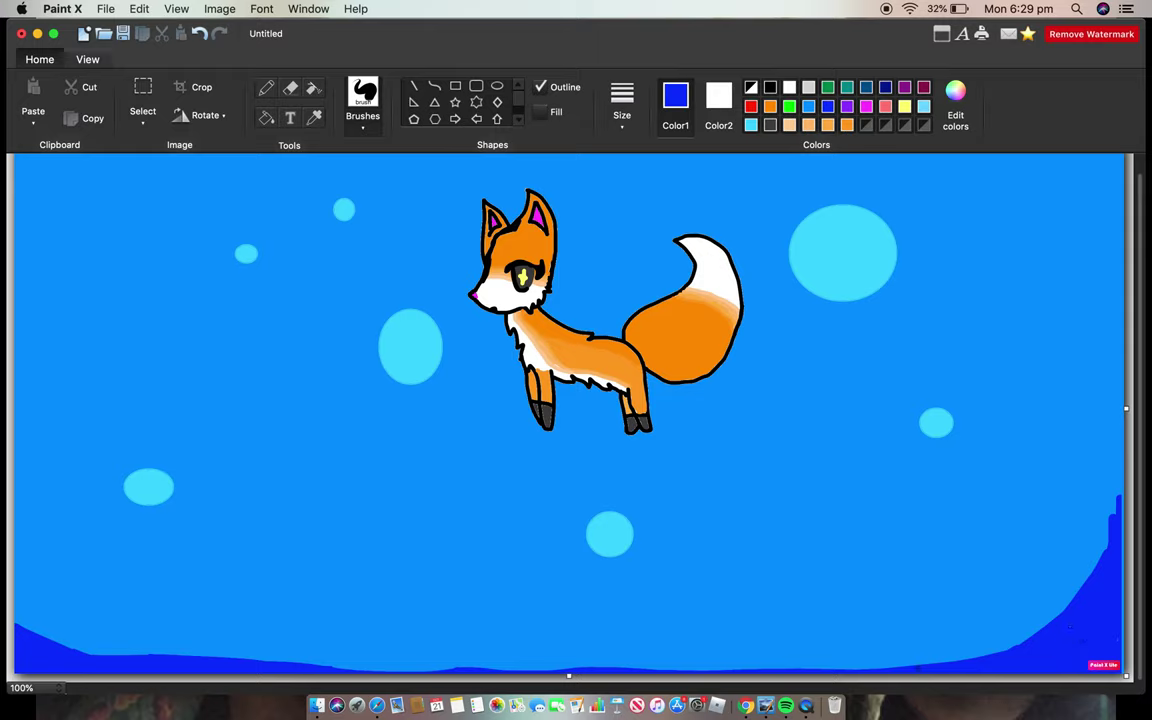
- Thicken the dark blue band along the canvas's bottom edge and extend its left end higher up the side
{"action": "left_click_drag", "start_coordinate": [770, 667], "coordinate": [560, 667]}
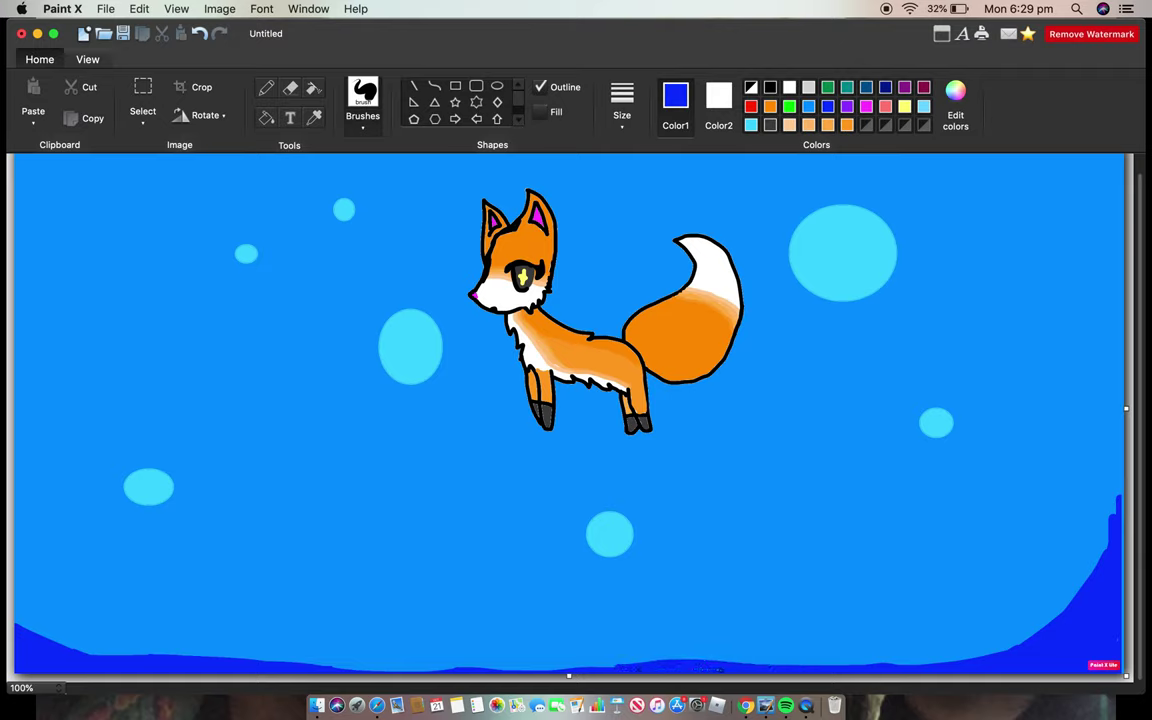
{"action": "left_click_drag", "start_coordinate": [565, 666], "coordinate": [79, 650]}
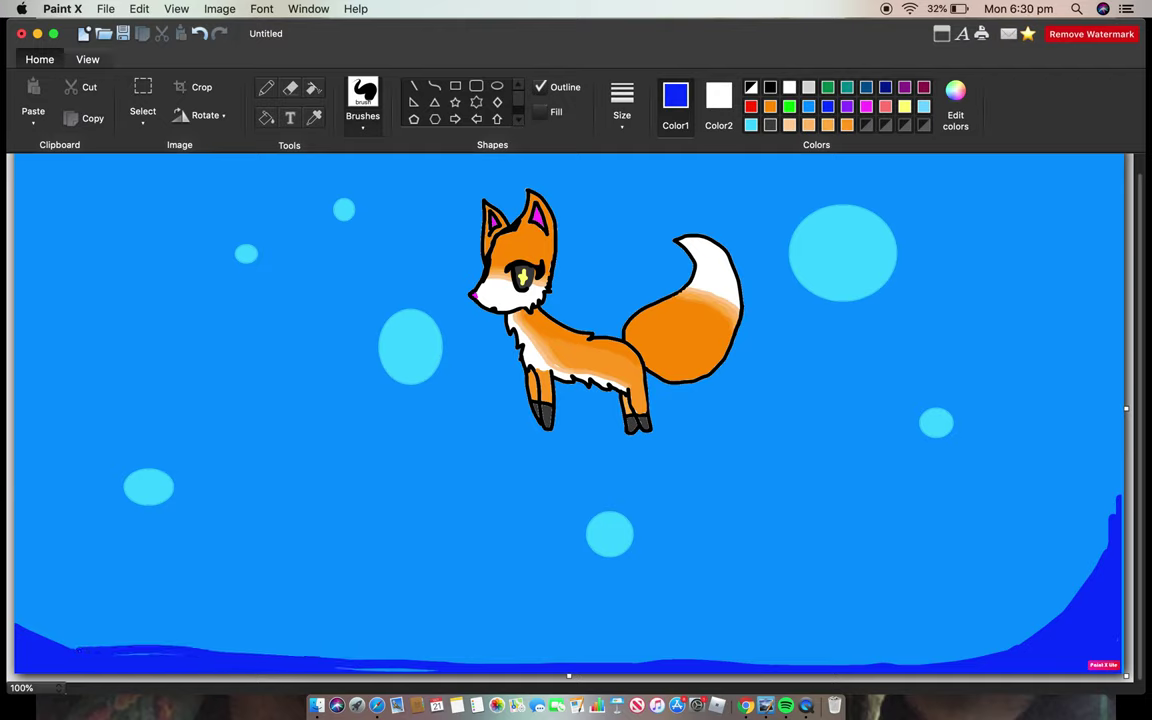
{"action": "left_click_drag", "start_coordinate": [55, 640], "coordinate": [12, 600]}
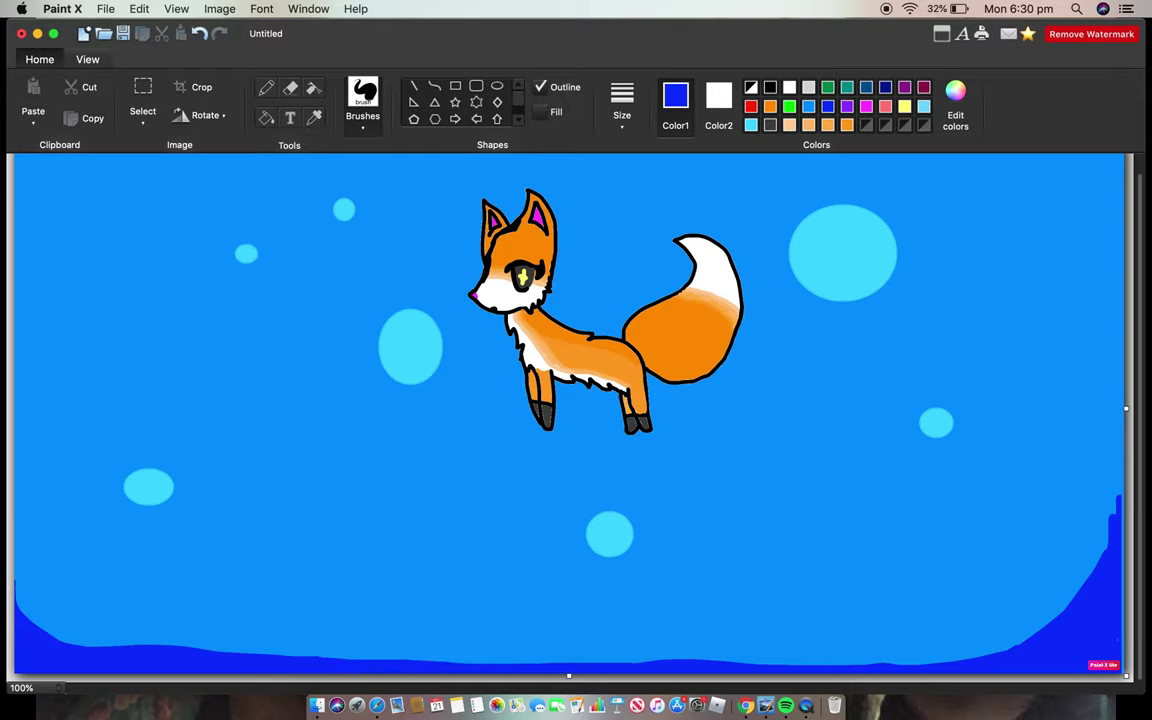
{"action": "scroll", "coordinate": [638, 374], "scroll_direction": "up", "scroll_amount": 1}
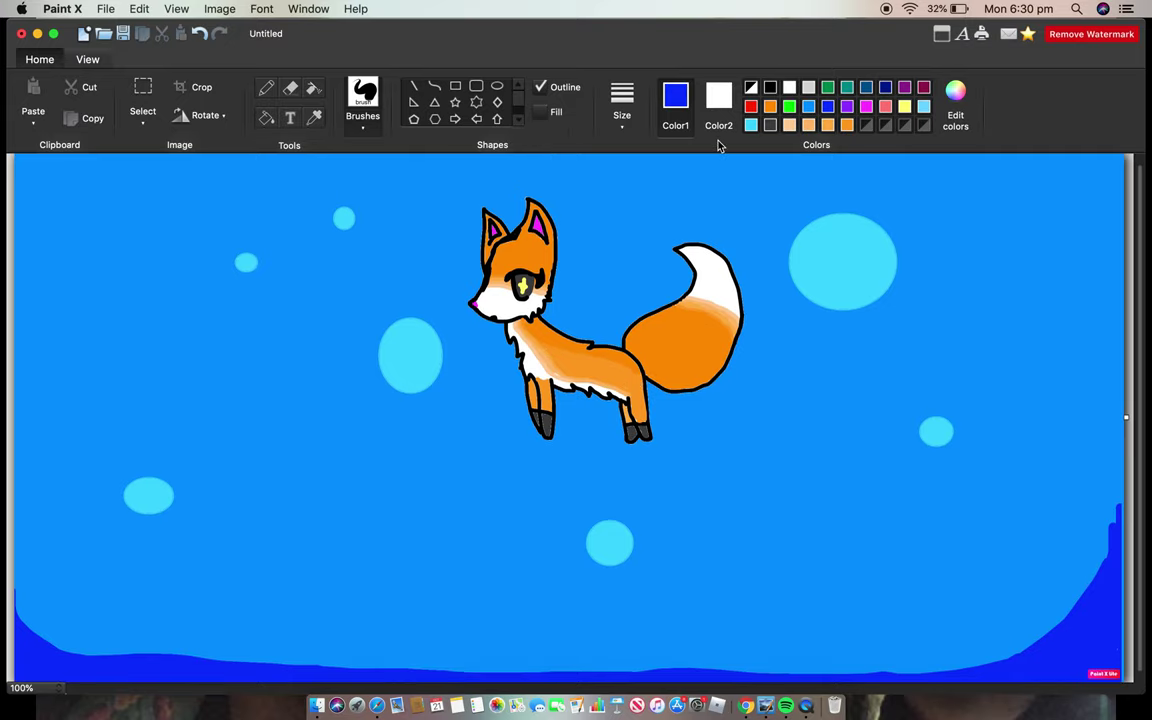
{"action": "right_click", "coordinate": [800, 668]}
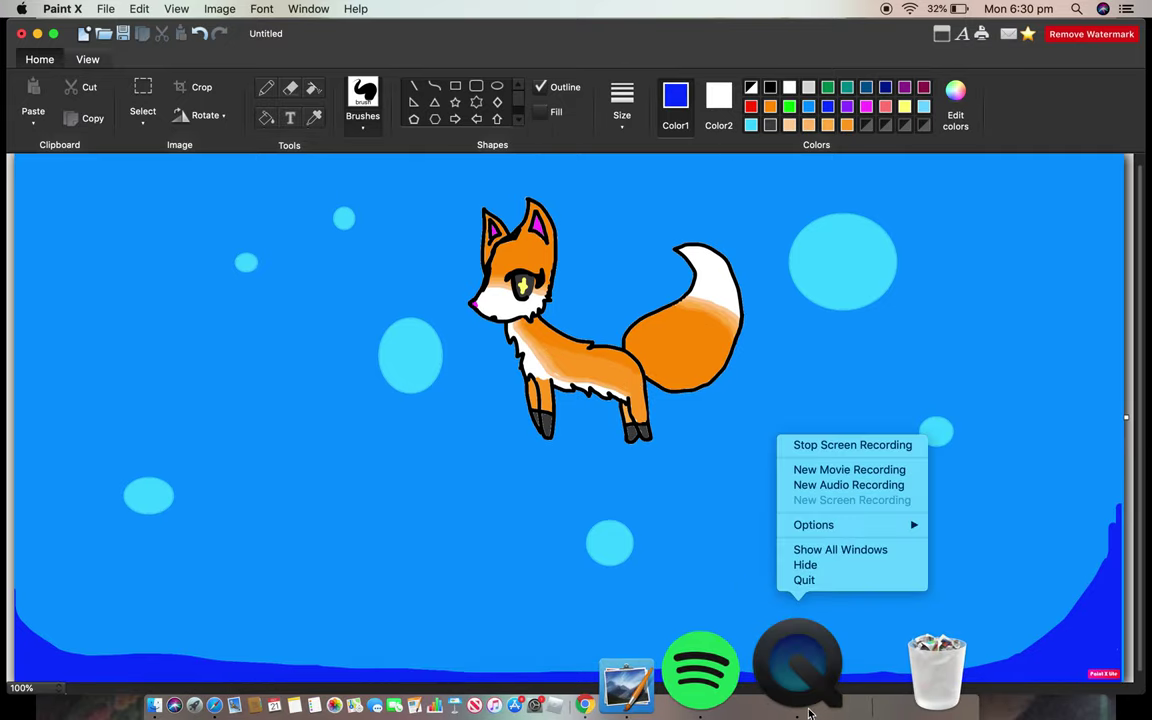
{"action": "left_click", "coordinate": [846, 580]}
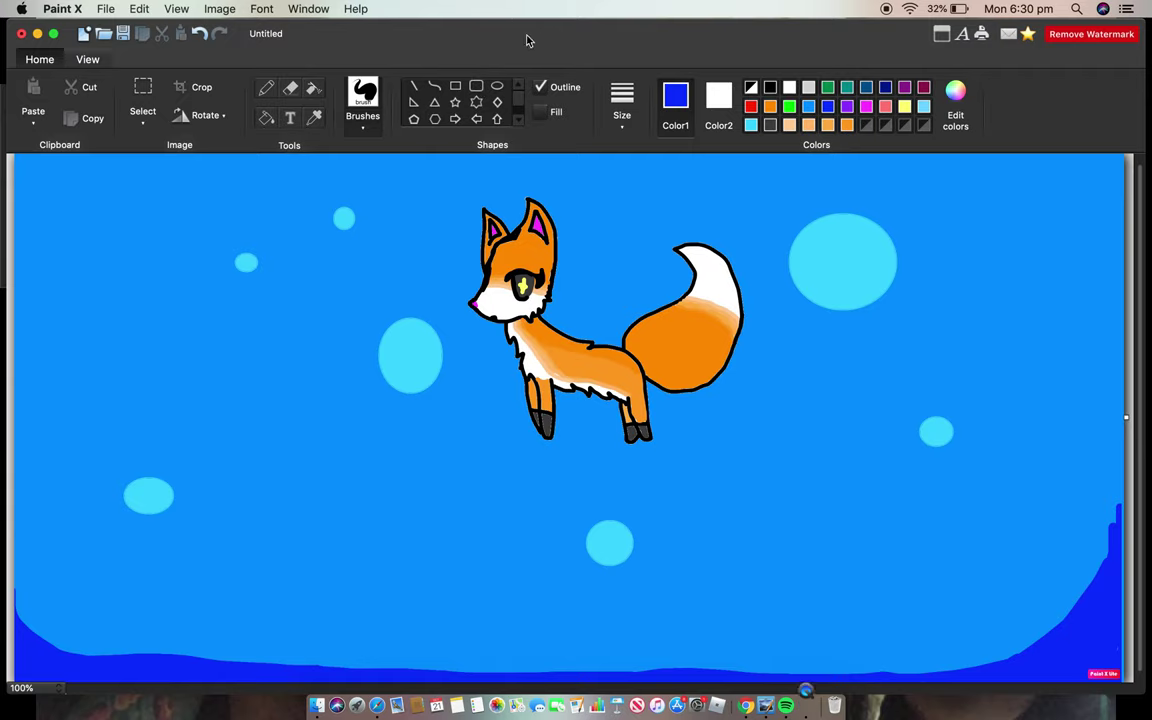
{"action": "left_click_drag", "start_coordinate": [470, 49], "coordinate": [1080, 27]}
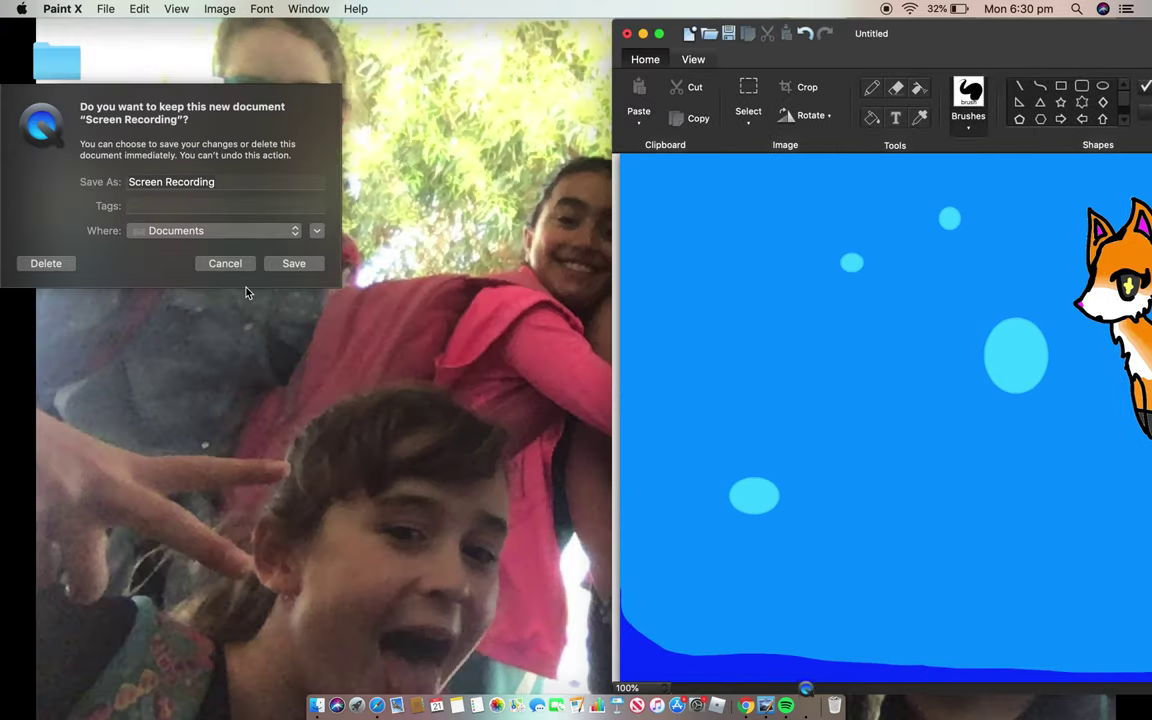